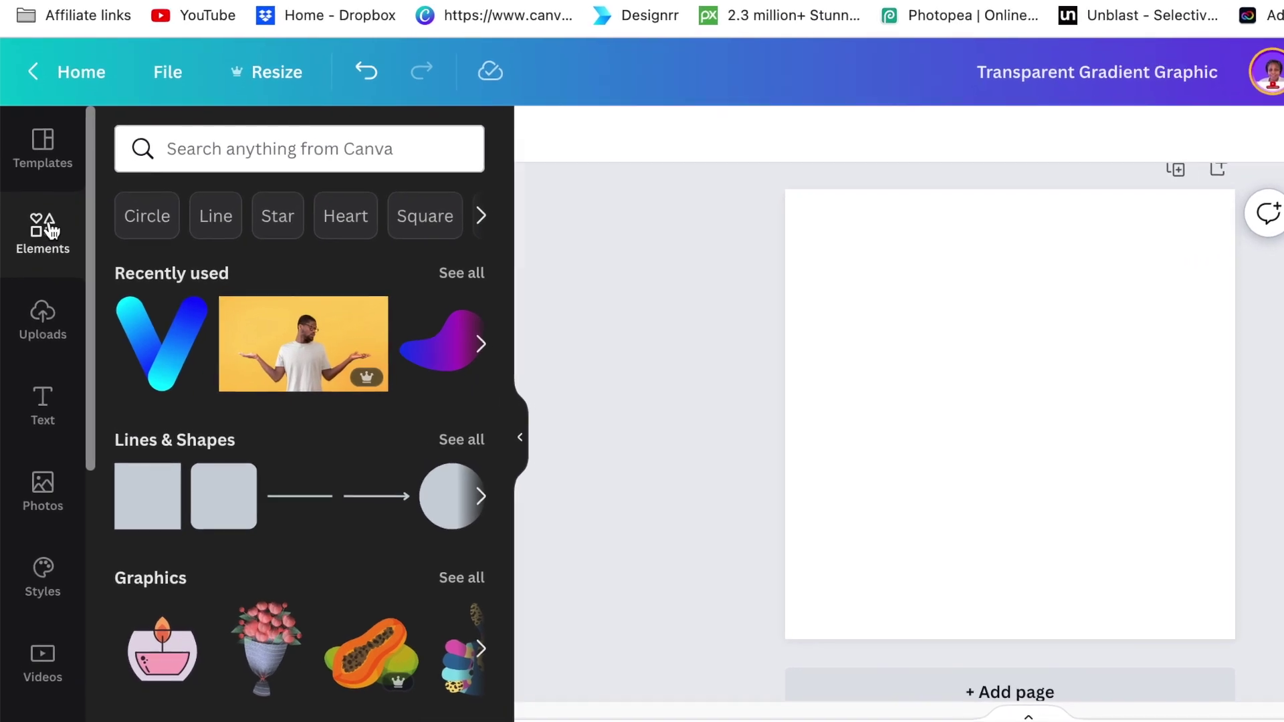
# Search Elements for 'gradient' graphics and add the blue gradient square to the page
pyautogui.click(189, 145)
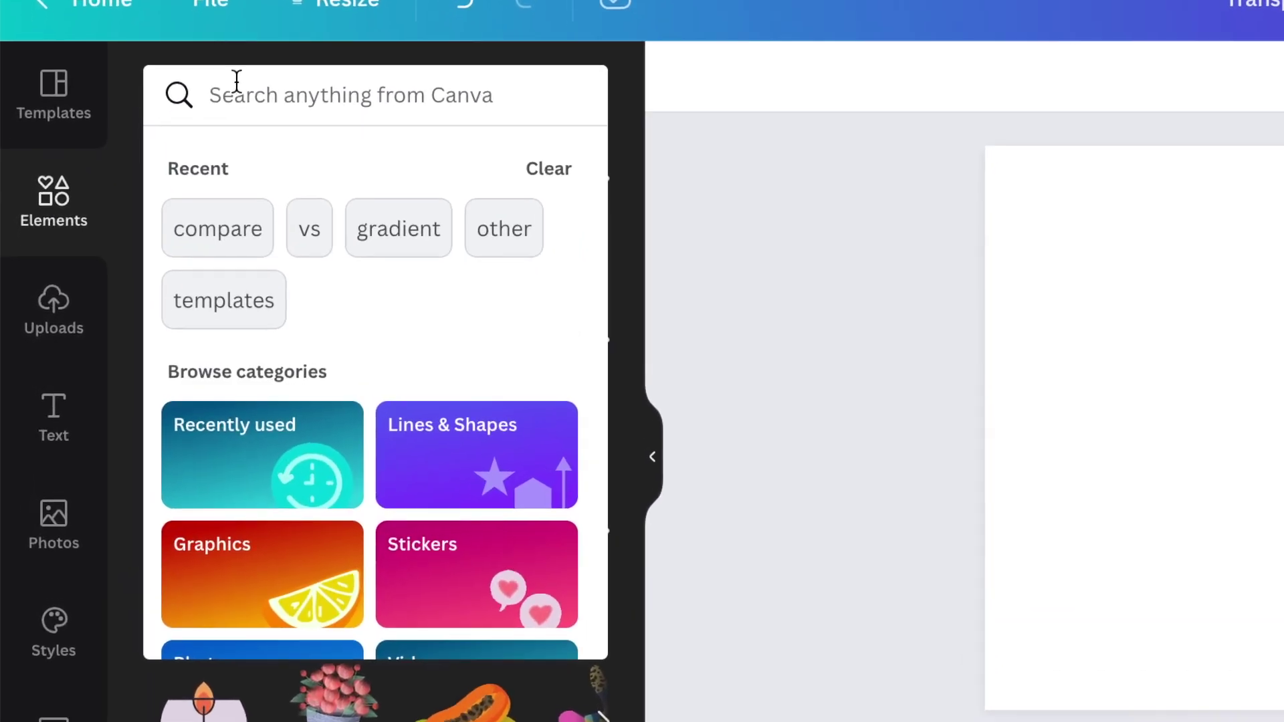
pyautogui.write('gradient')
pyautogui.press('Return')
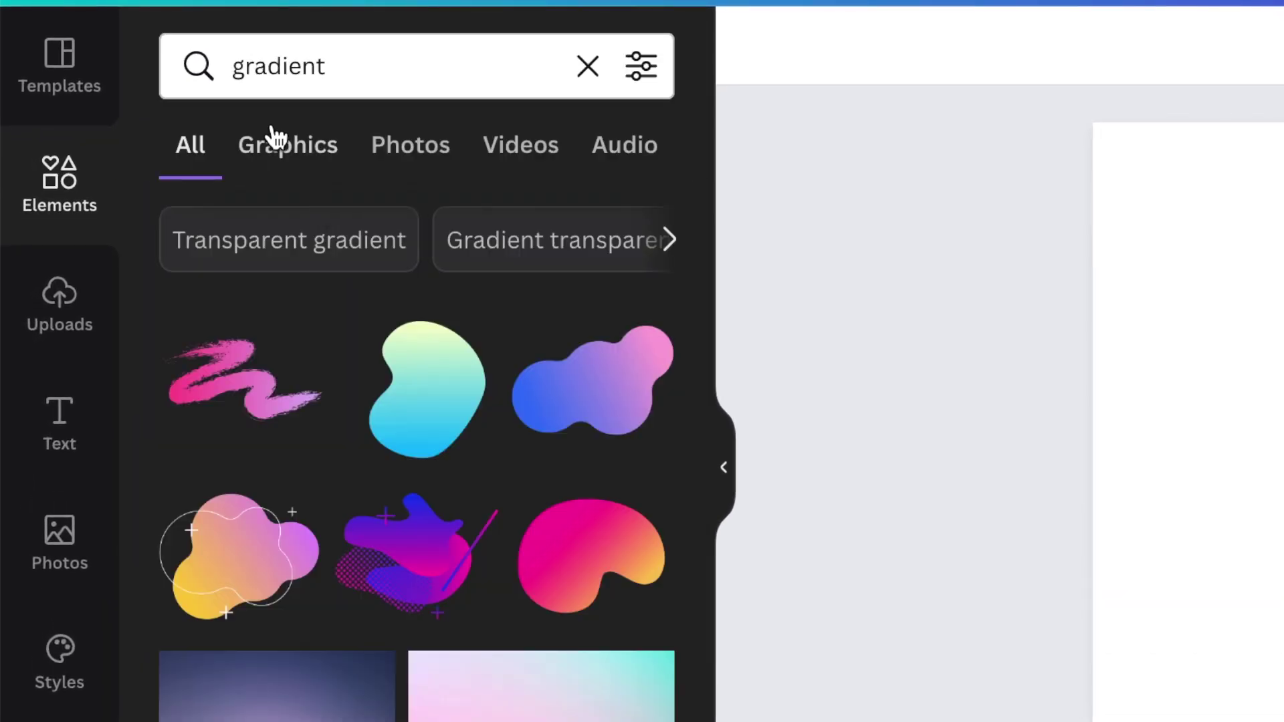
pyautogui.click(275, 140)
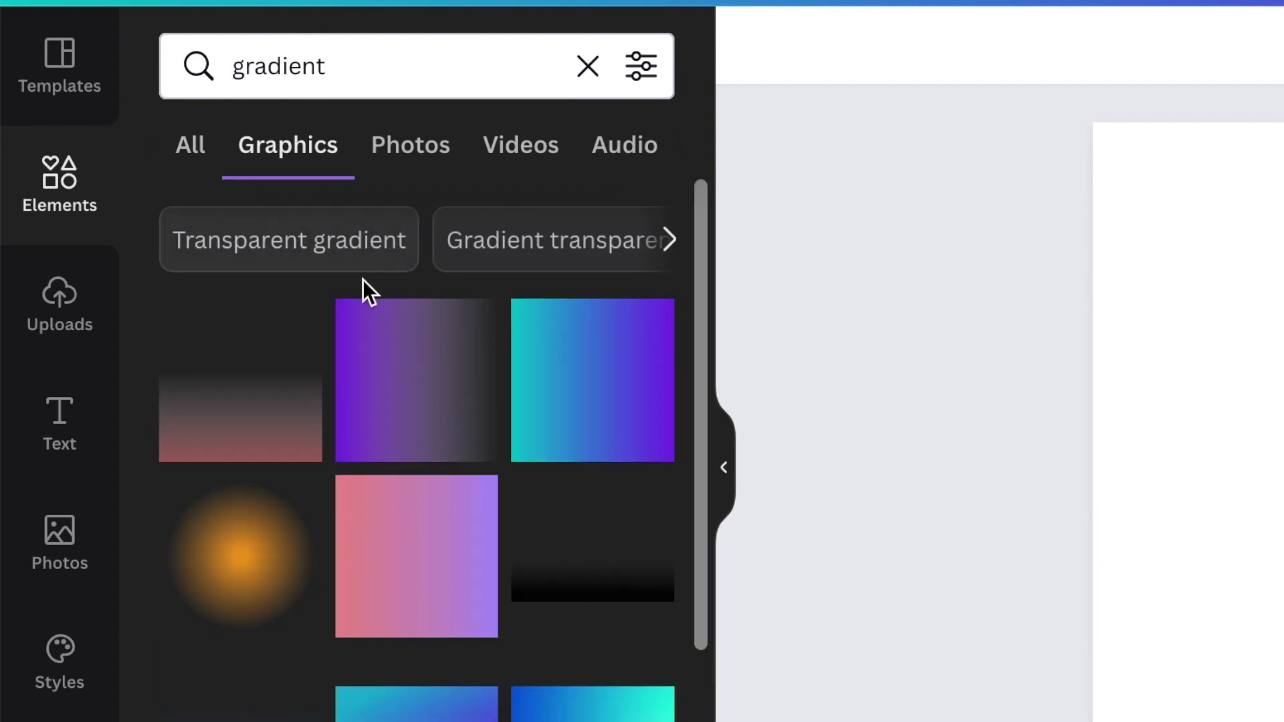
pyautogui.scroll(-10, 398, 376)
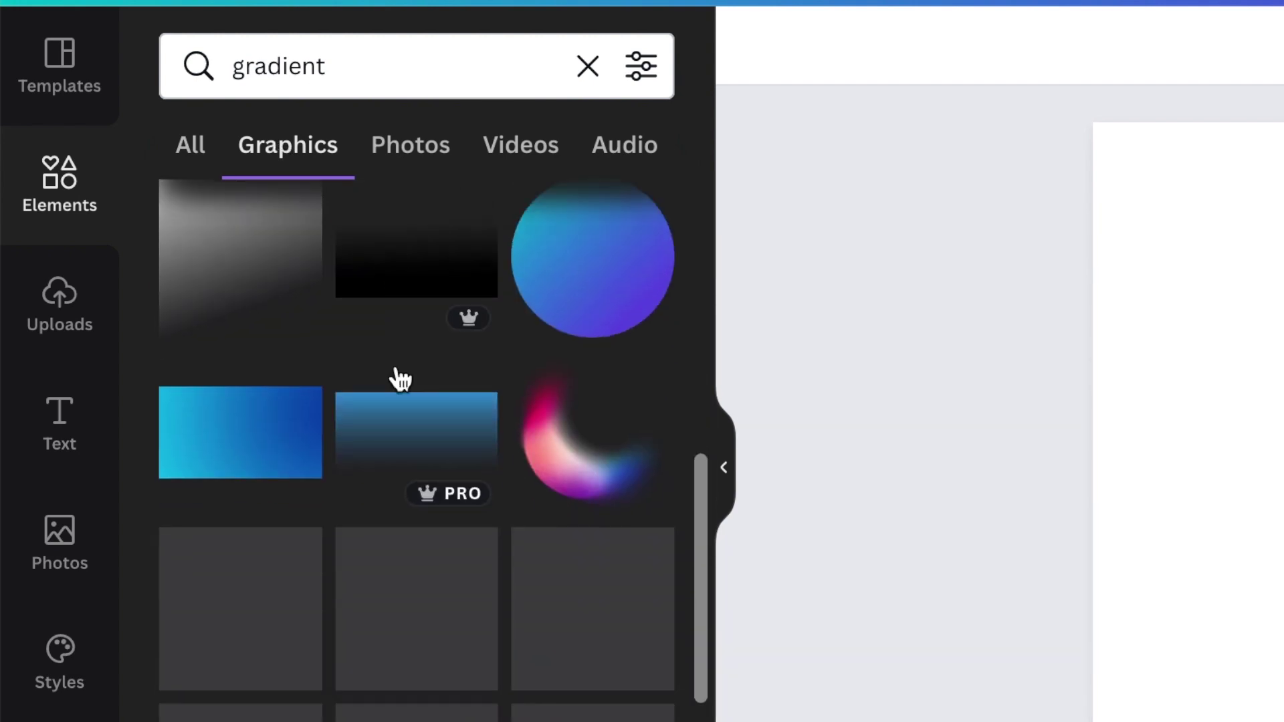
pyautogui.scroll(-5, 396, 367)
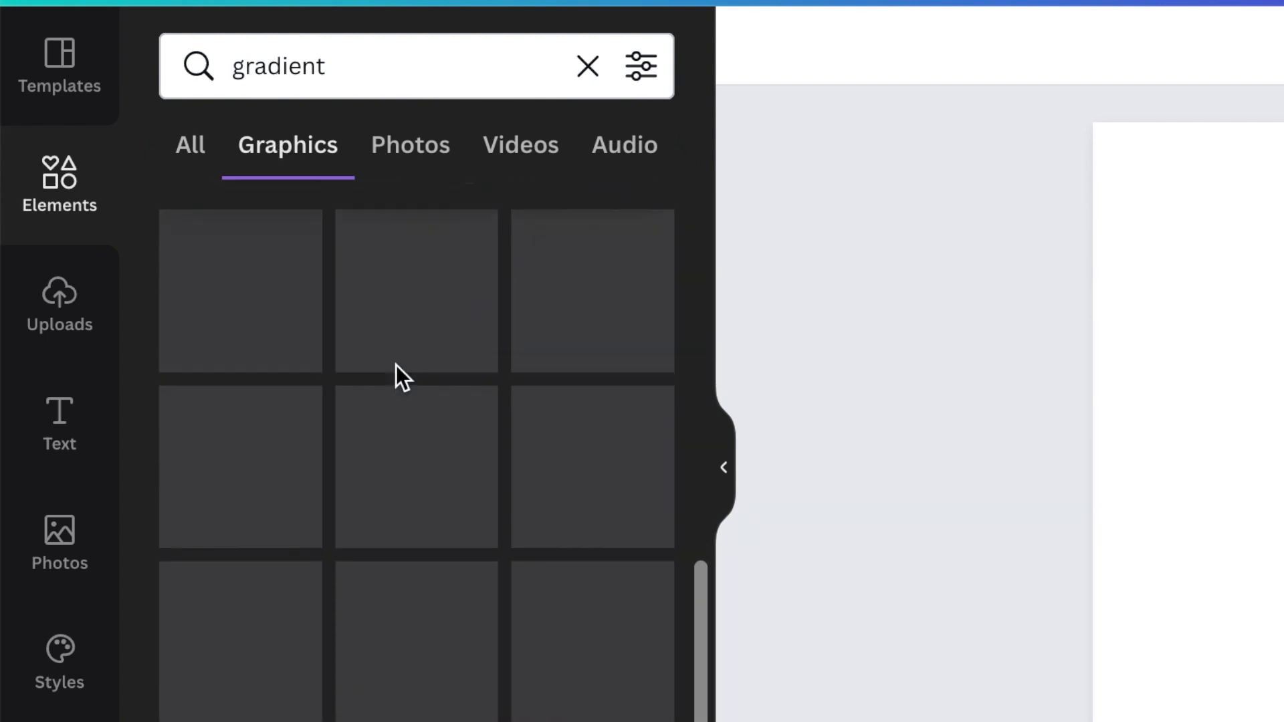
pyautogui.scroll(-1, 396, 365)
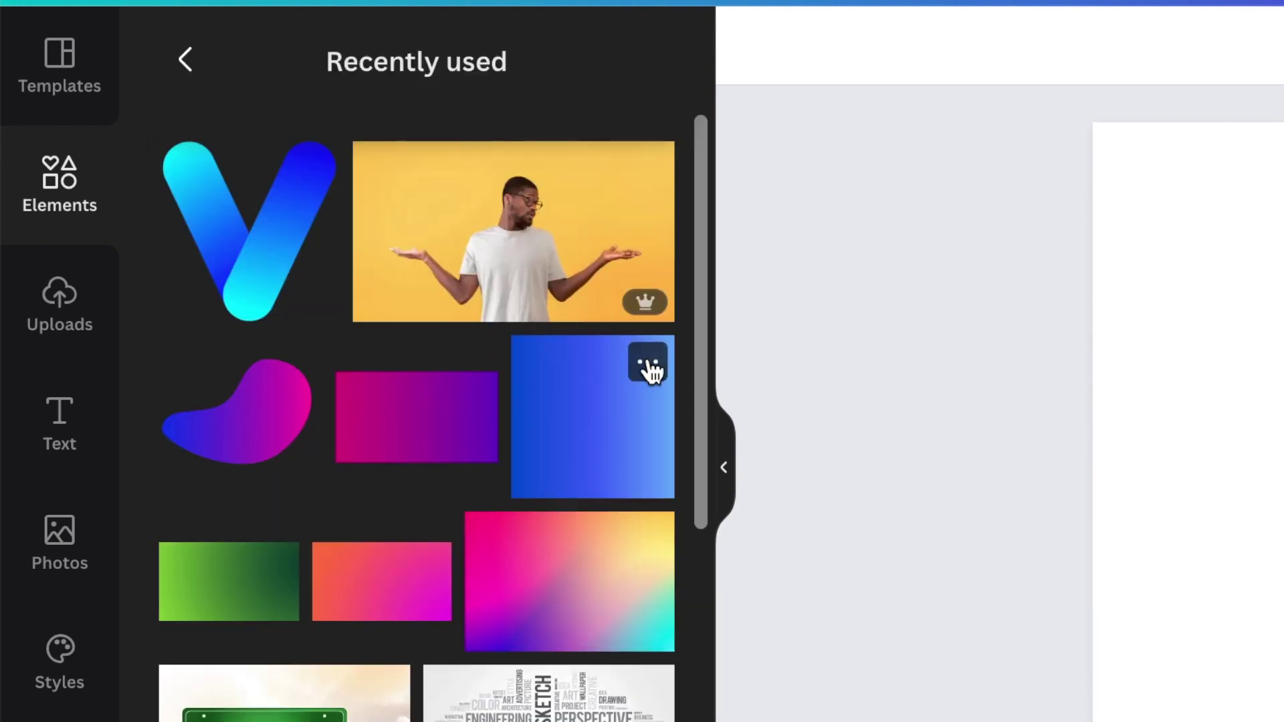
pyautogui.click(648, 367)
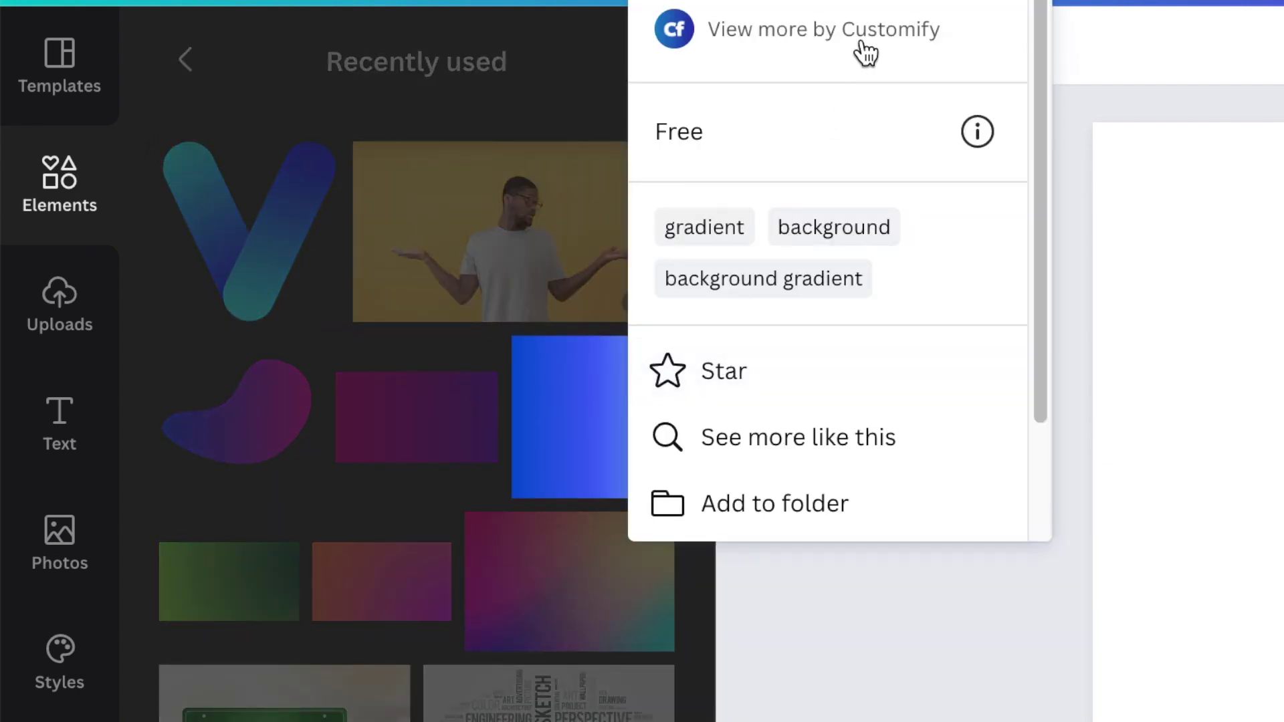
pyautogui.click(581, 419)
pyautogui.click(573, 434)
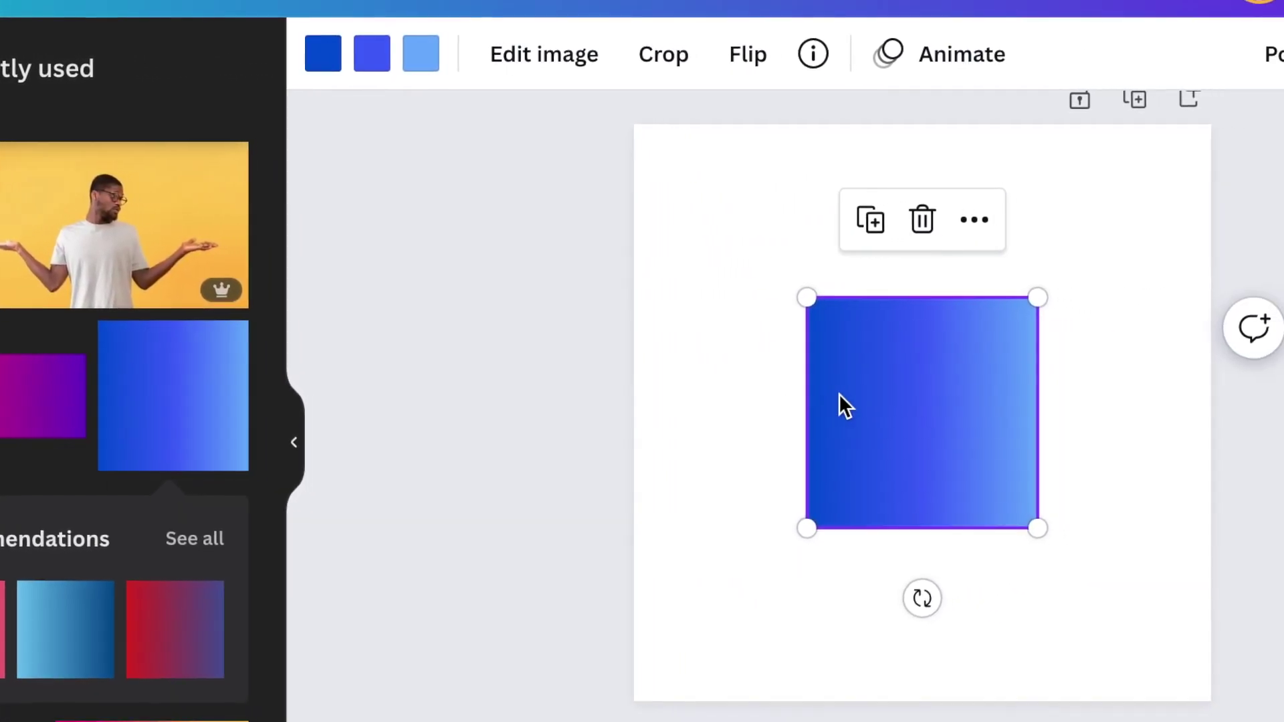
# Align the gradient to the top-left corner, enlarge it to fill the page, and rotate it 90° so light blue is on top
pyautogui.moveTo(761, 420); pyautogui.dragTo(528, 264)
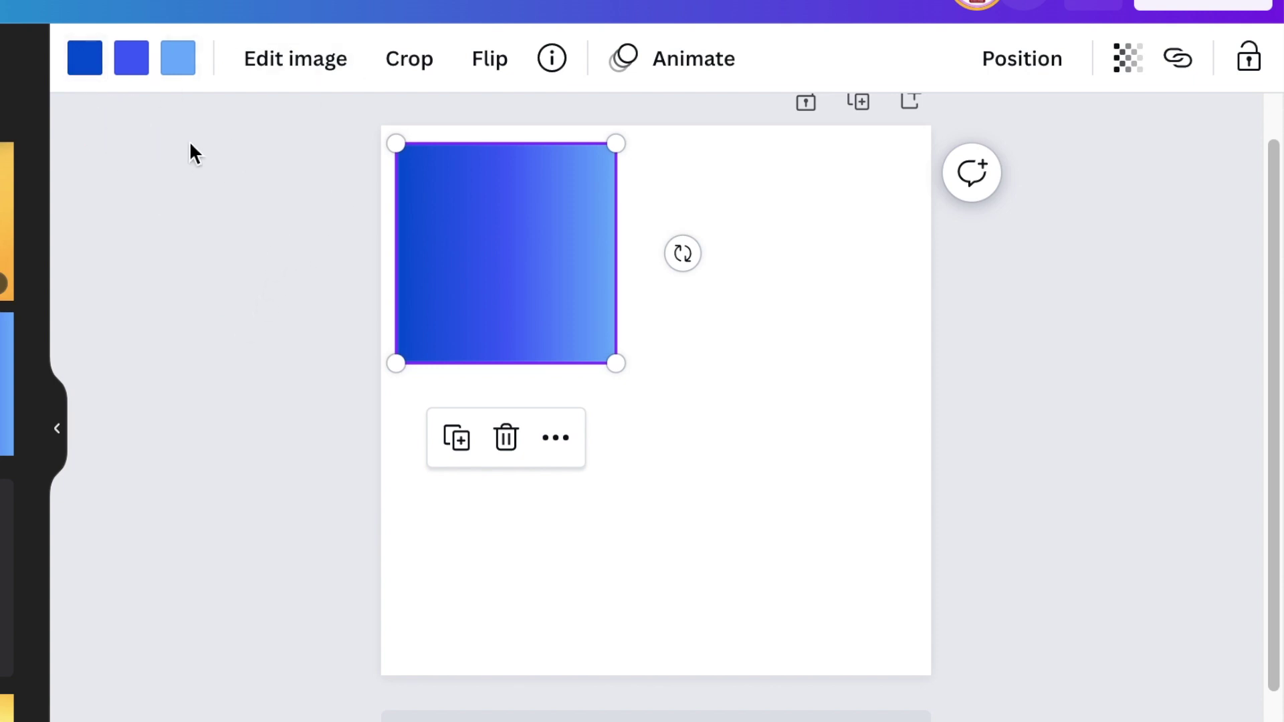
pyautogui.moveTo(506, 281); pyautogui.dragTo(488, 262)
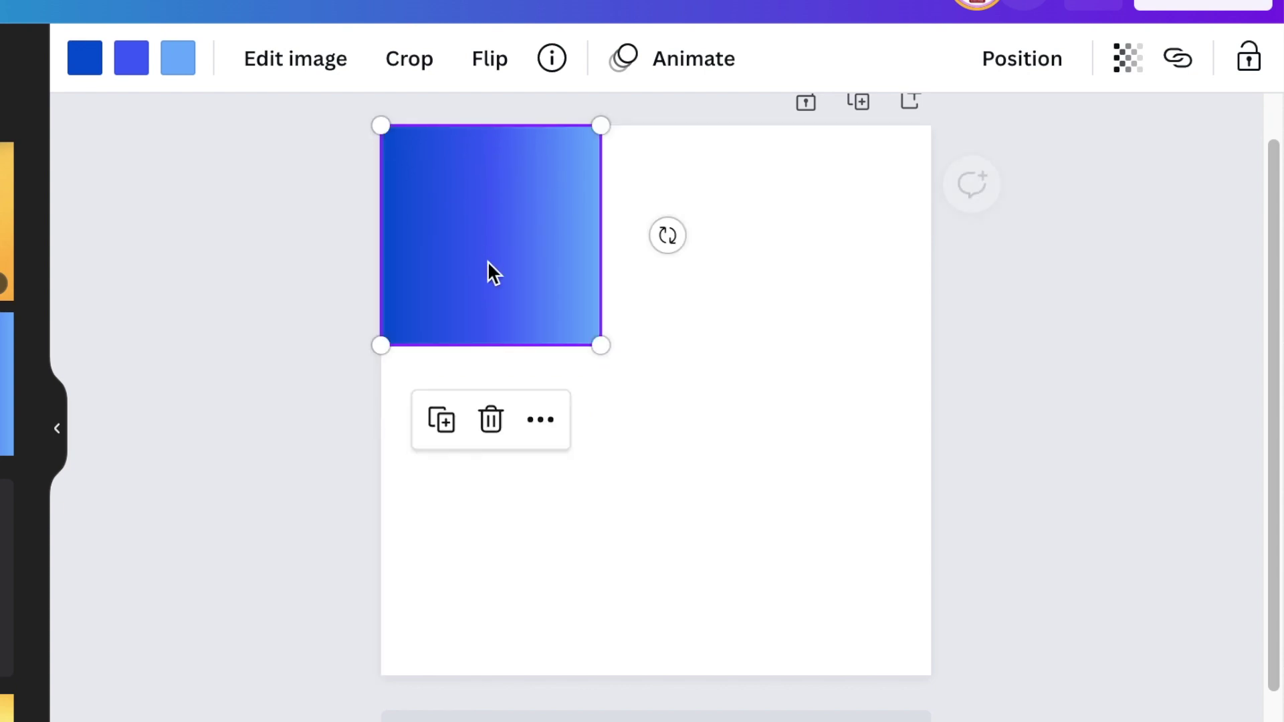
pyautogui.moveTo(602, 345); pyautogui.dragTo(928, 674)
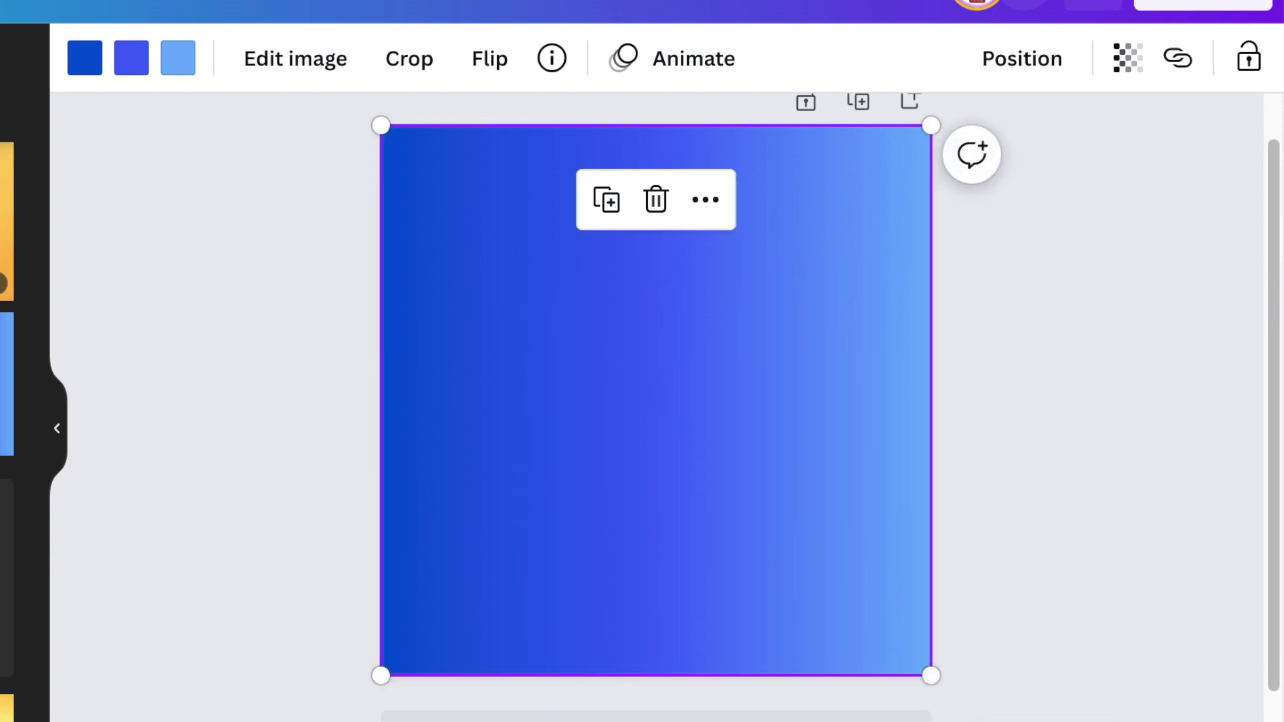
pyautogui.moveTo(655, 721); pyautogui.dragTo(998, 400)
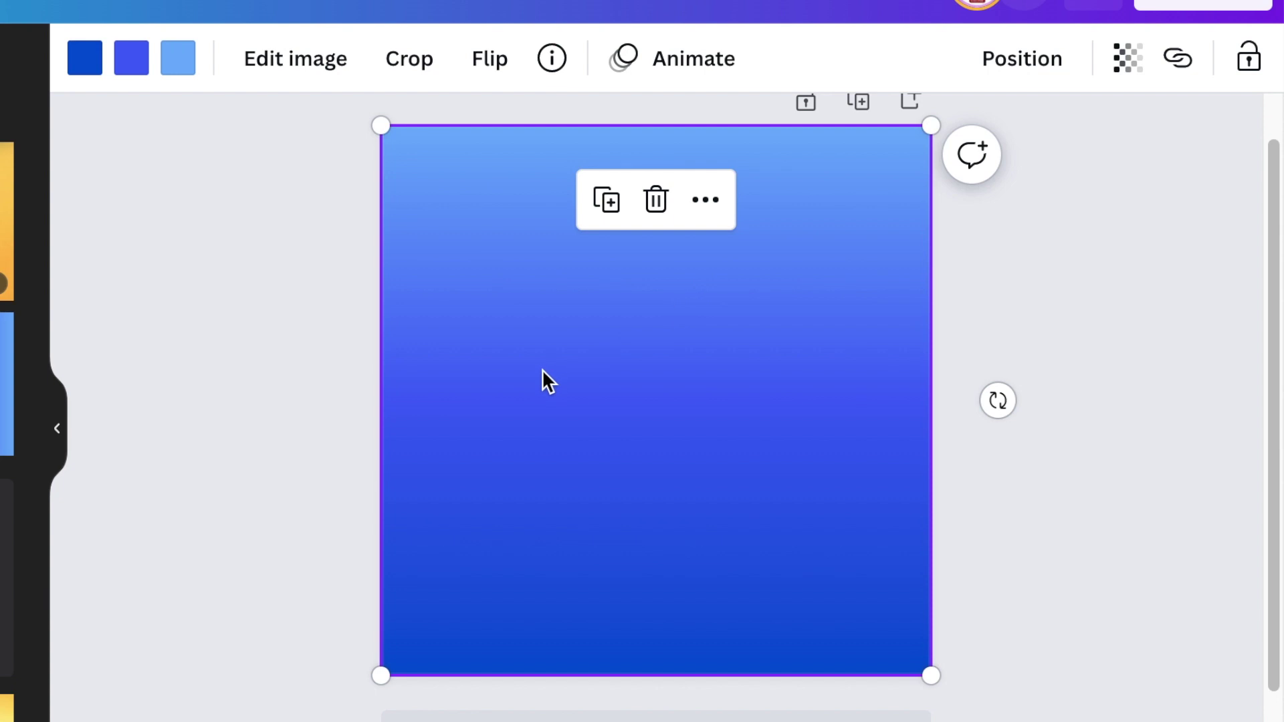
pyautogui.click(317, 423)
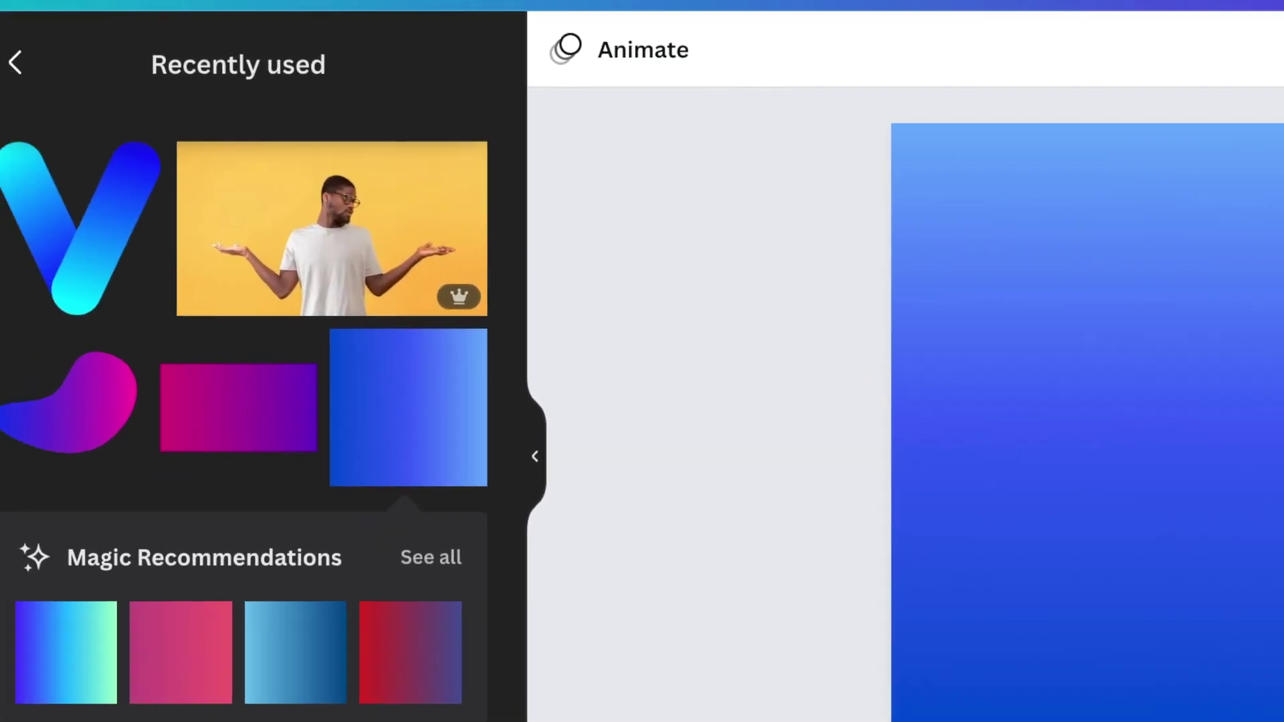
# Add the Pill shape from Lines & Shapes and colour it black
pyautogui.click(124, 102)
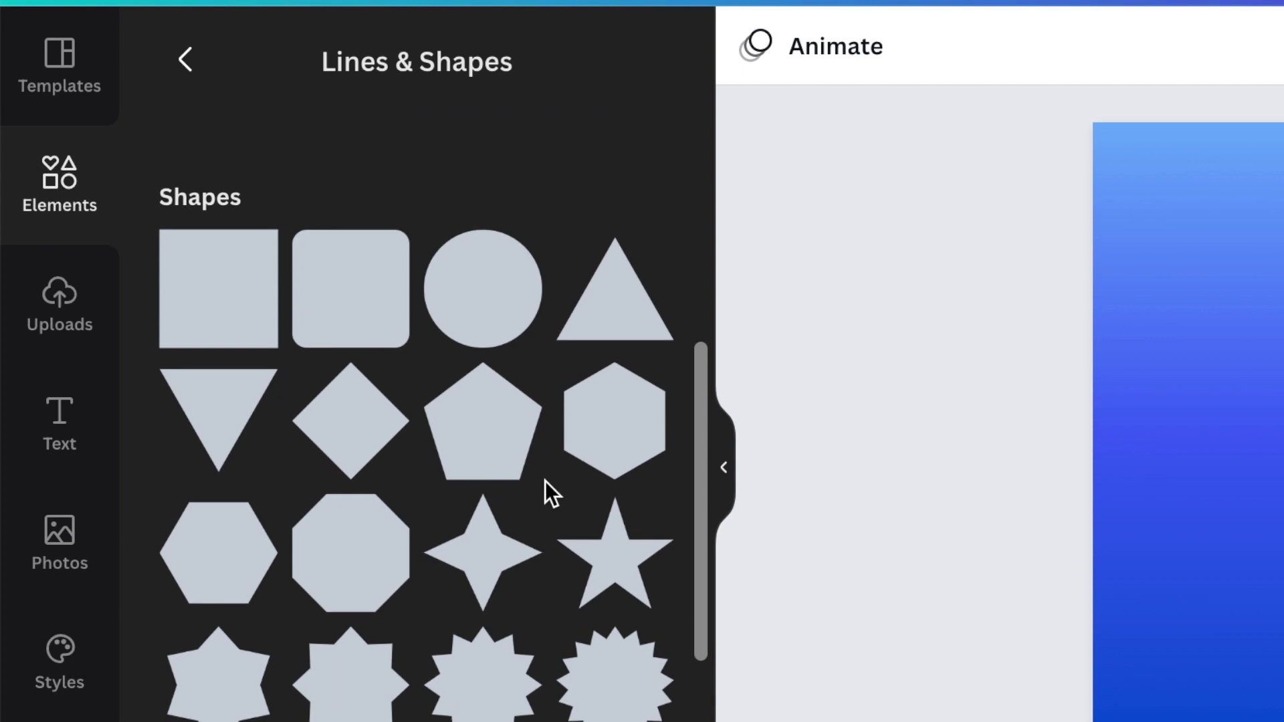
pyautogui.scroll(-5, 544, 493)
pyautogui.scroll(-6, 545, 481)
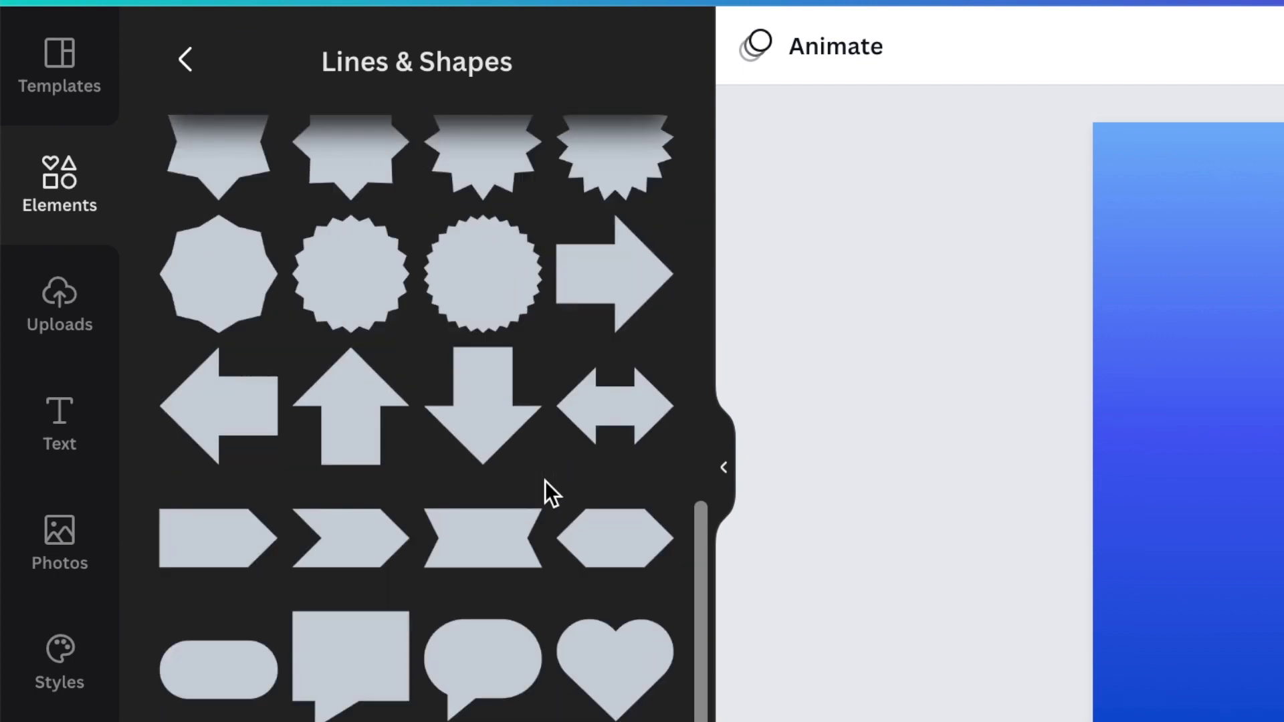
pyautogui.click(251, 362)
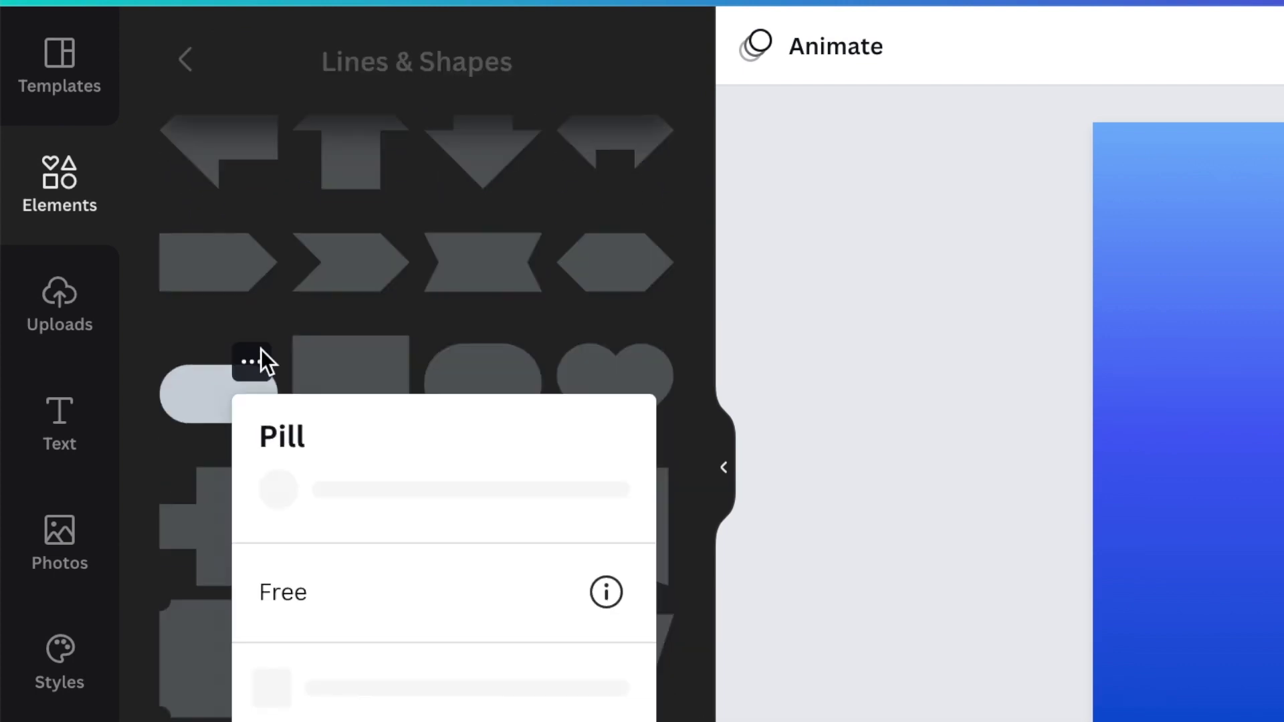
pyautogui.click(194, 394)
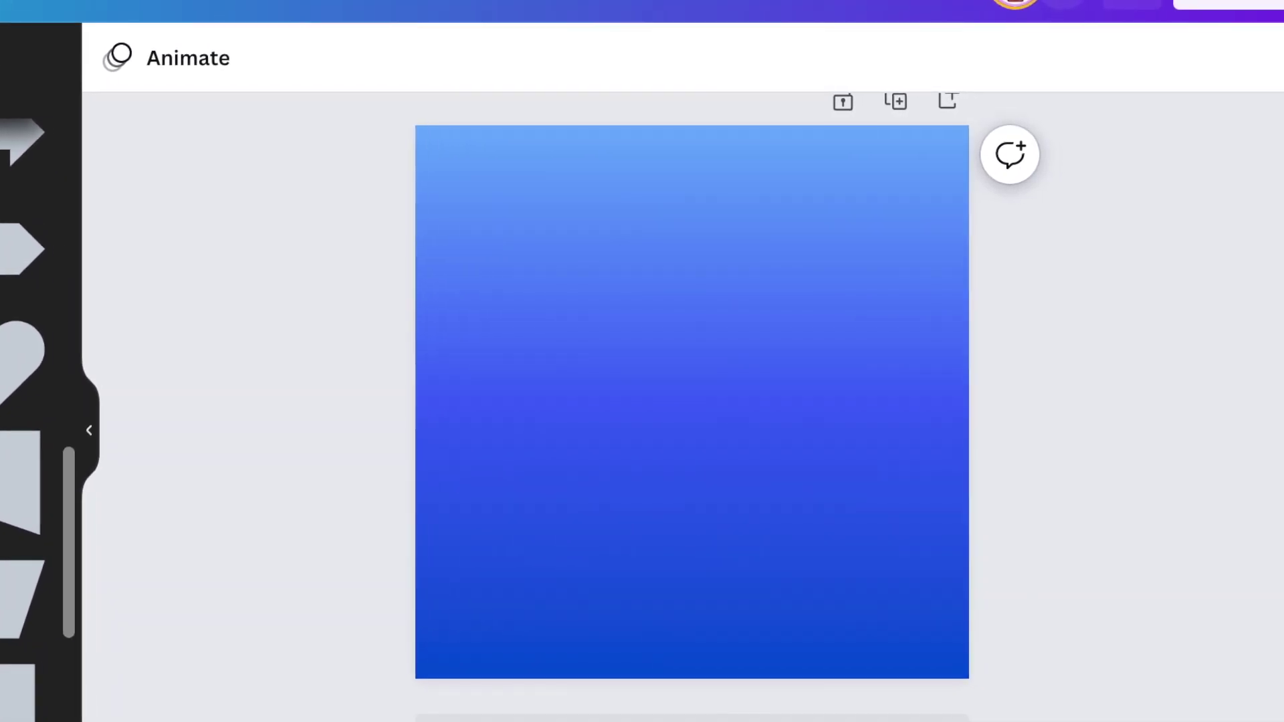
pyautogui.click(242, 67)
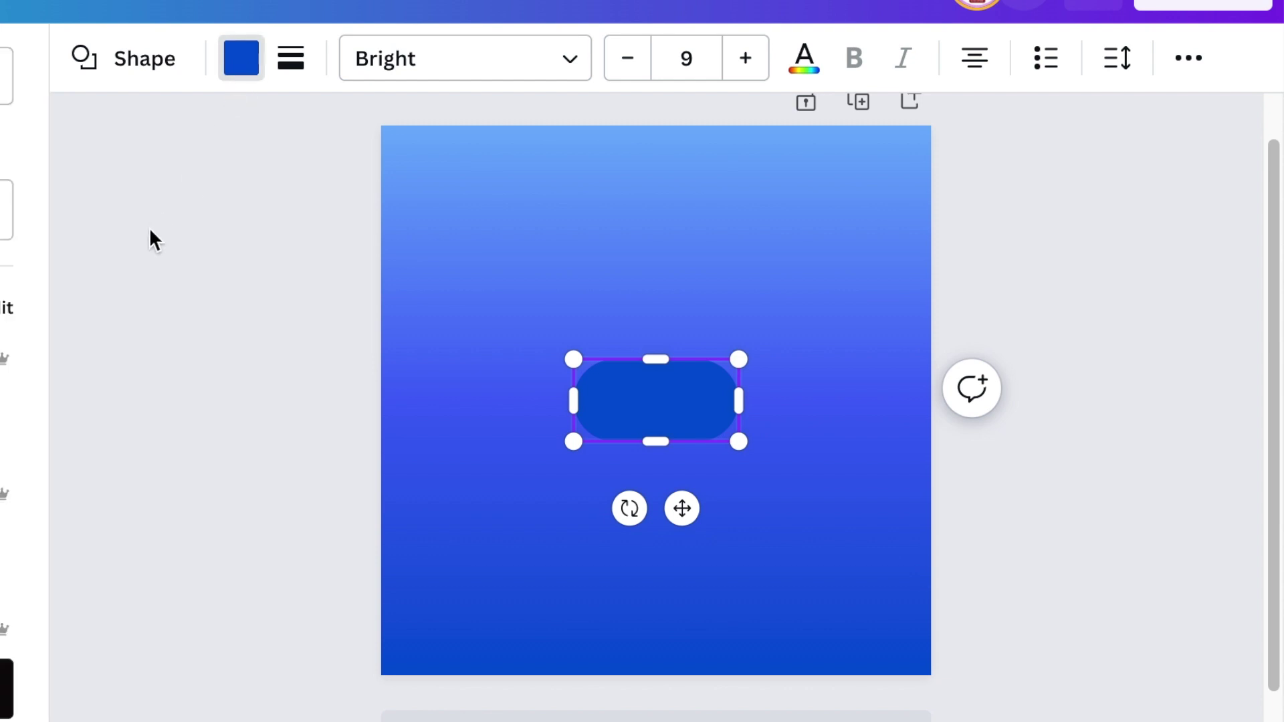
pyautogui.click(6, 234)
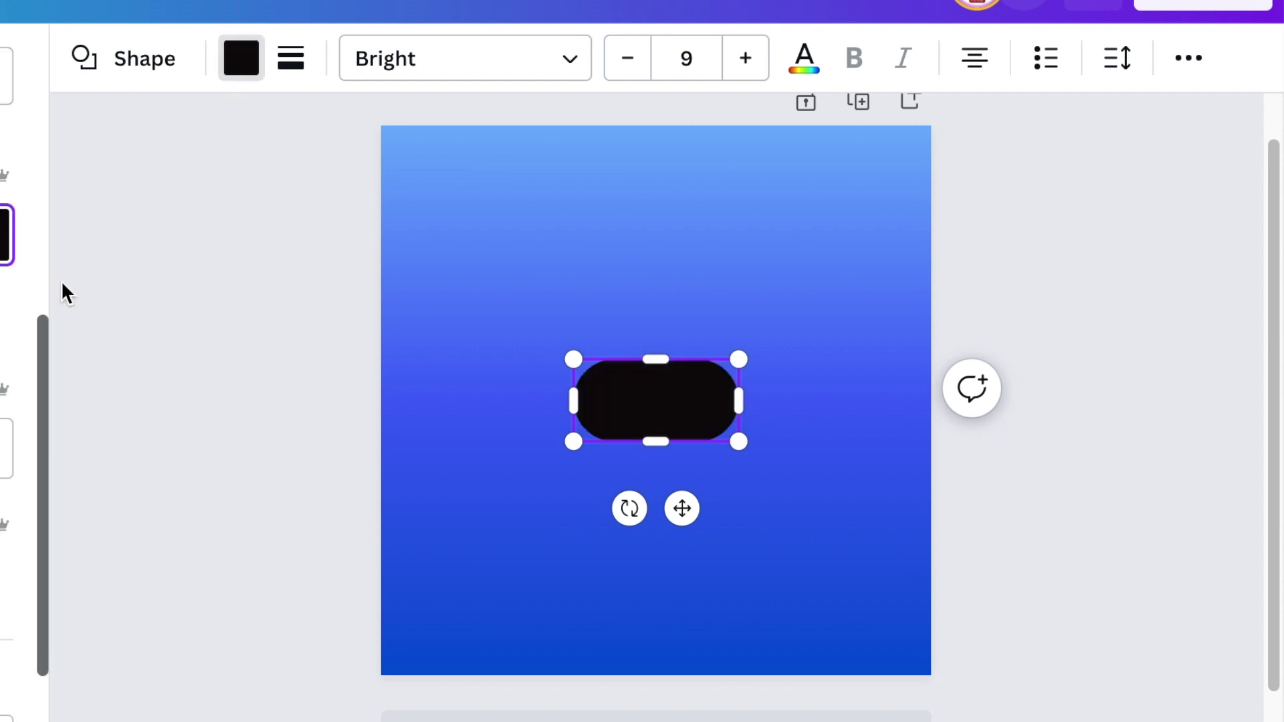
pyautogui.click(649, 452)
# Rotate the black pill upright and resize it into a tall, narrow capsule on the left
pyautogui.click(689, 438)
pyautogui.moveTo(632, 510); pyautogui.dragTo(546, 375)
pyautogui.moveTo(691, 488); pyautogui.dragTo(541, 403)
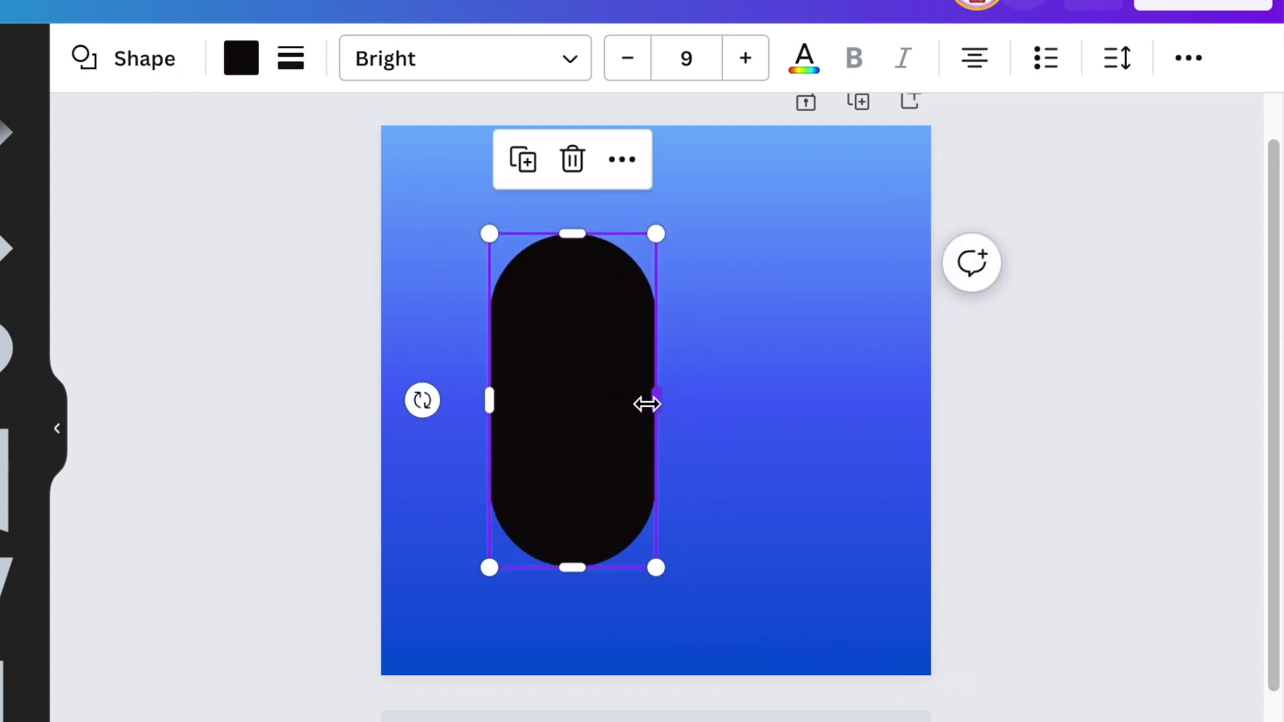
pyautogui.moveTo(646, 404); pyautogui.dragTo(609, 402)
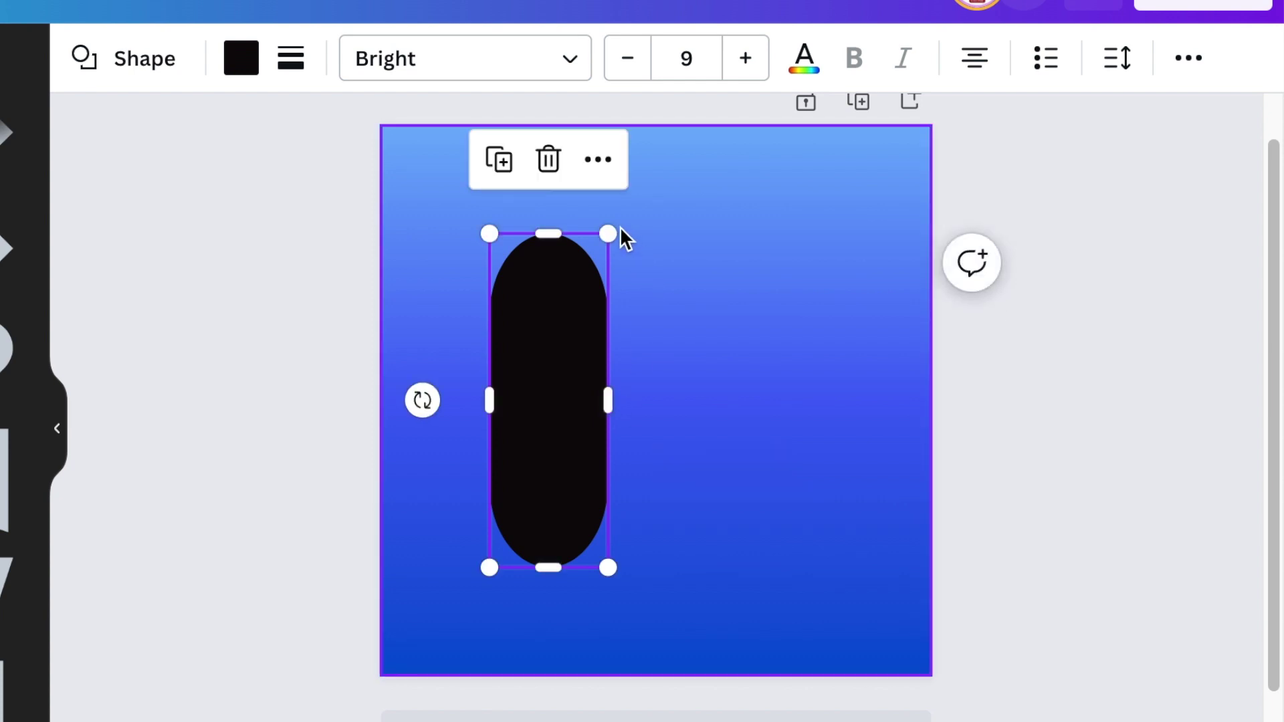
pyautogui.moveTo(609, 233); pyautogui.dragTo(597, 264)
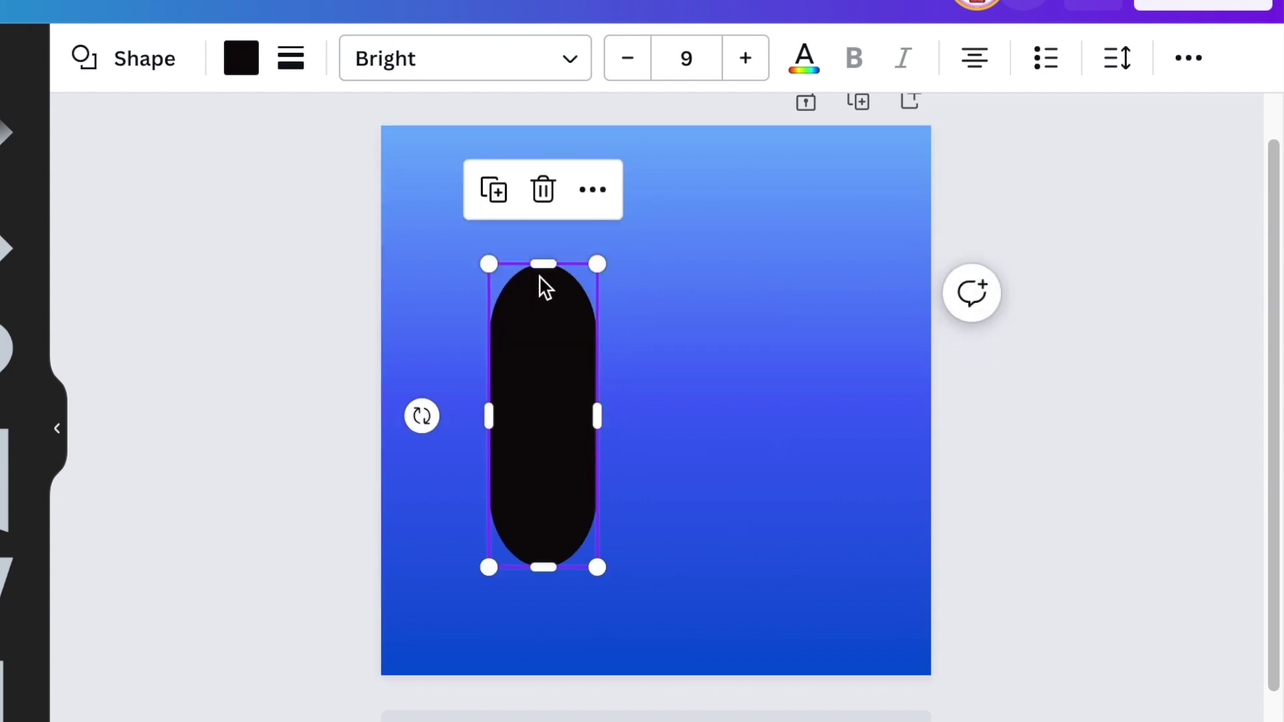
pyautogui.moveTo(489, 416); pyautogui.dragTo(482, 416)
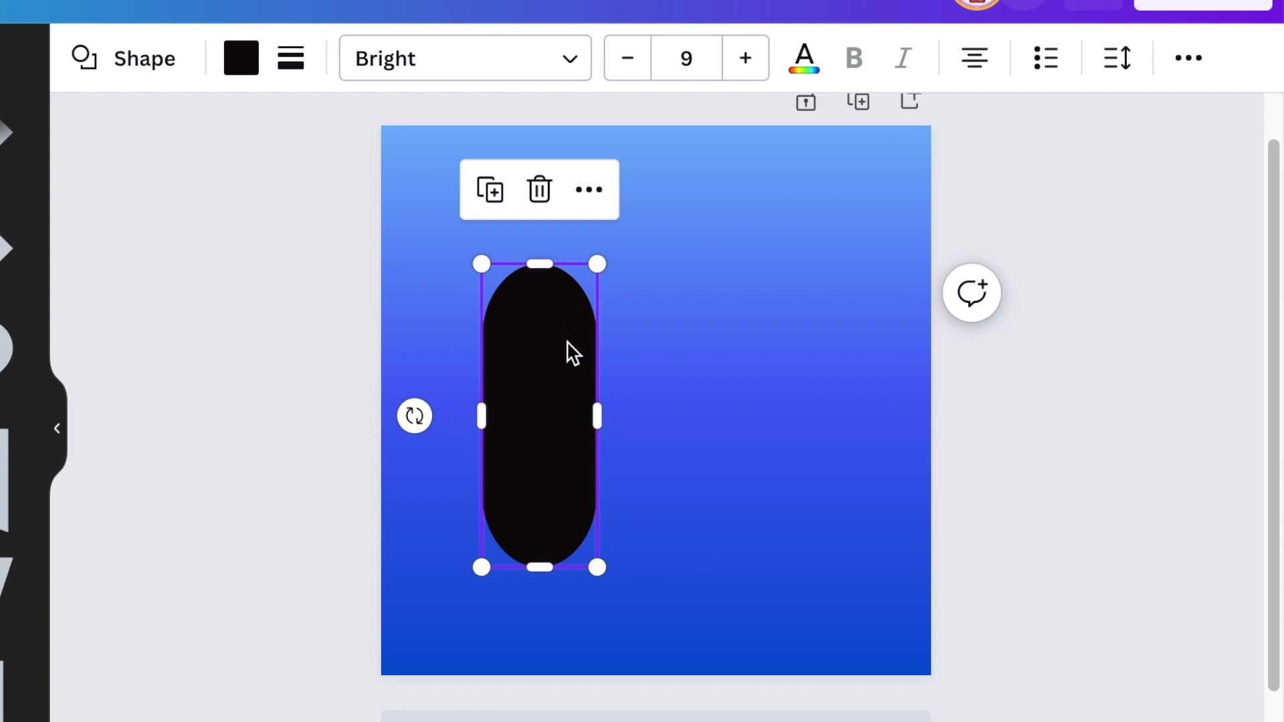
pyautogui.click(267, 335)
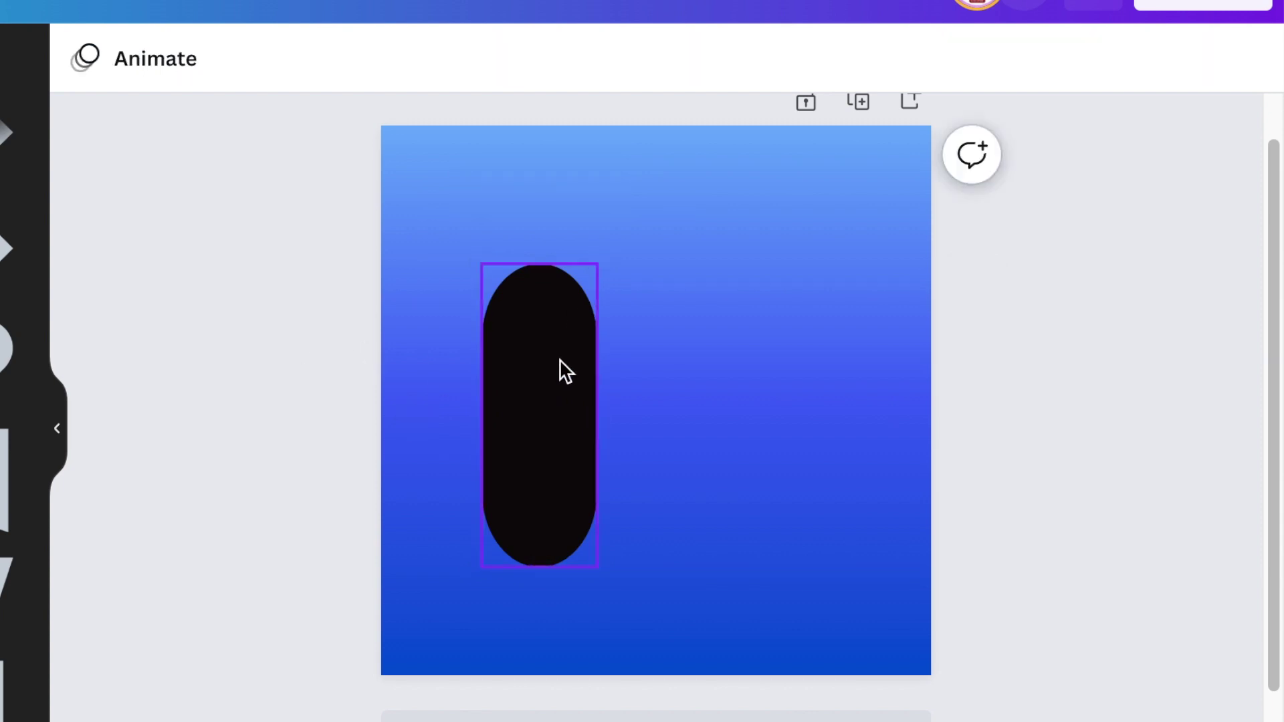
# Add a line right of the pill and give it weight 100 with rounded end points
pyautogui.click(421, 366)
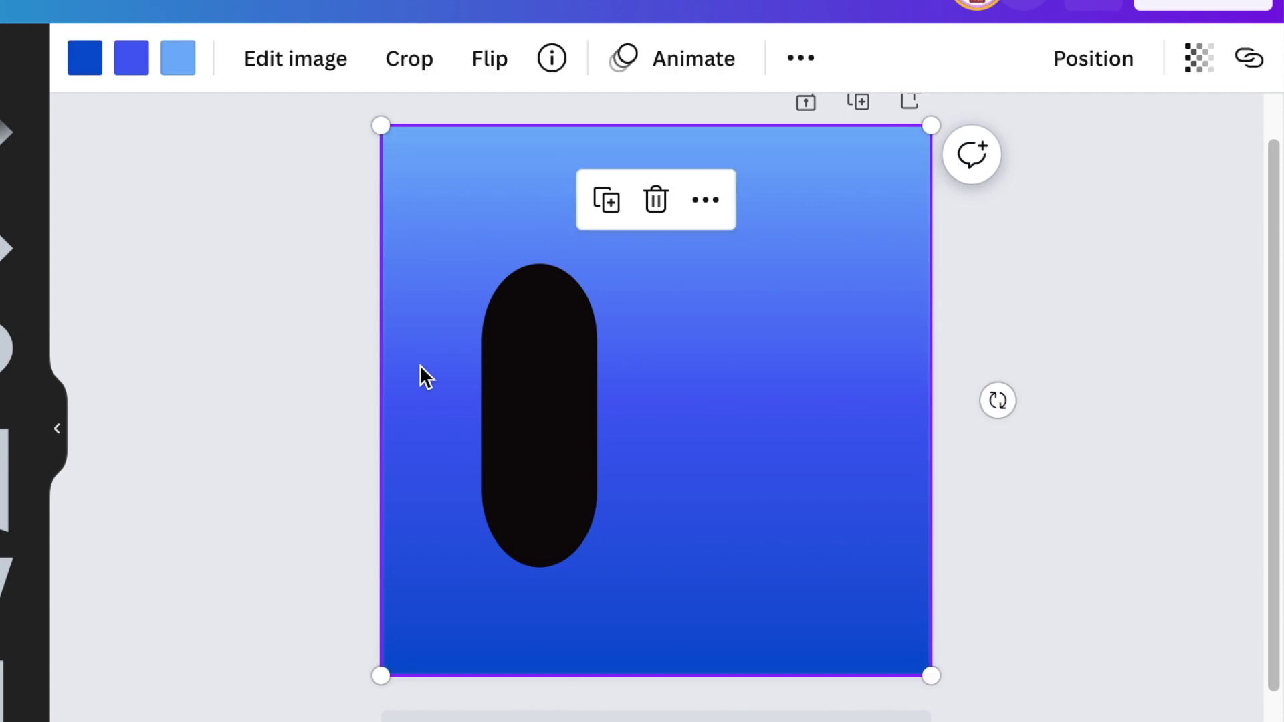
pyautogui.press('l')
pyautogui.moveTo(678, 480); pyautogui.dragTo(573, 381)
pyautogui.click(82, 75)
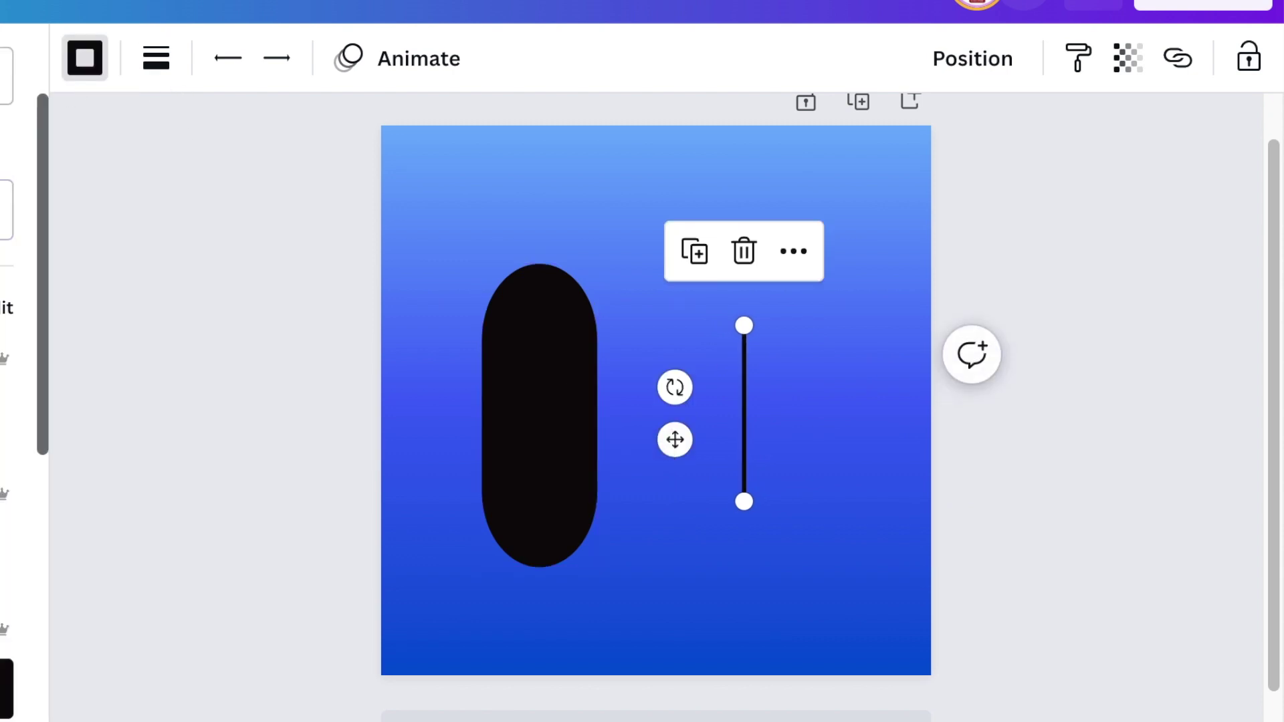
pyautogui.click(156, 59)
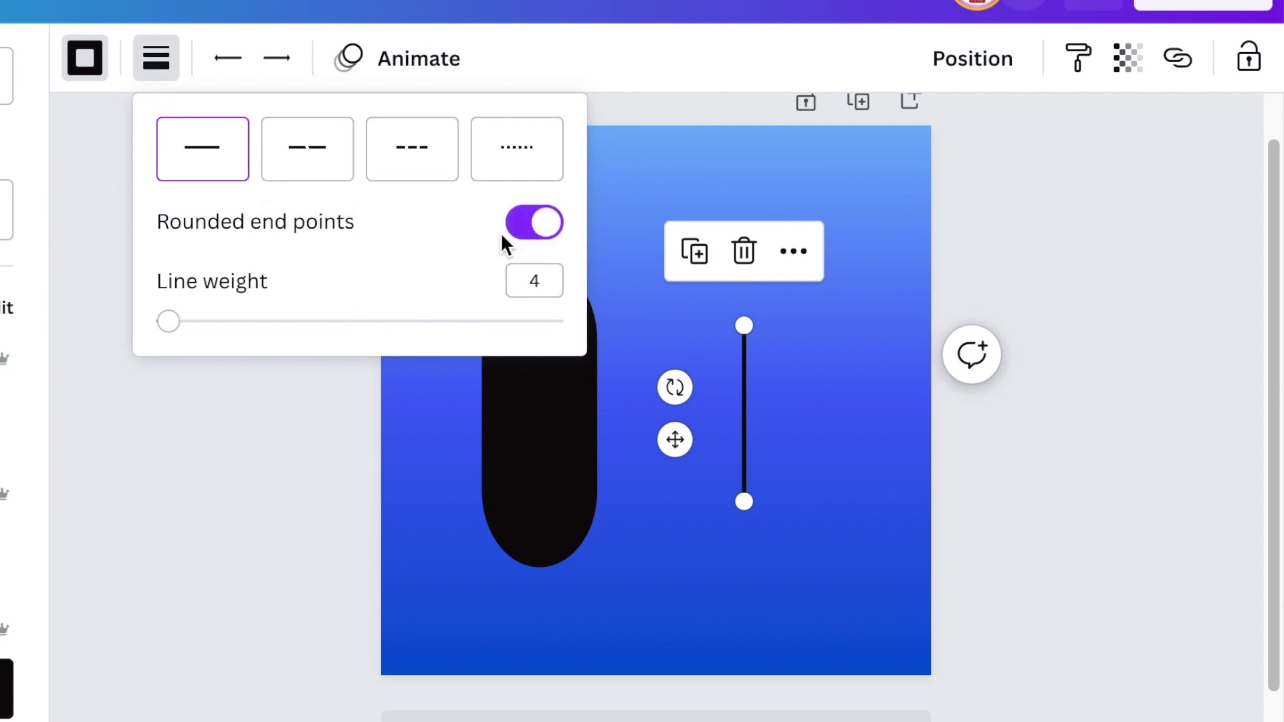
pyautogui.moveTo(175, 331); pyautogui.dragTo(591, 351)
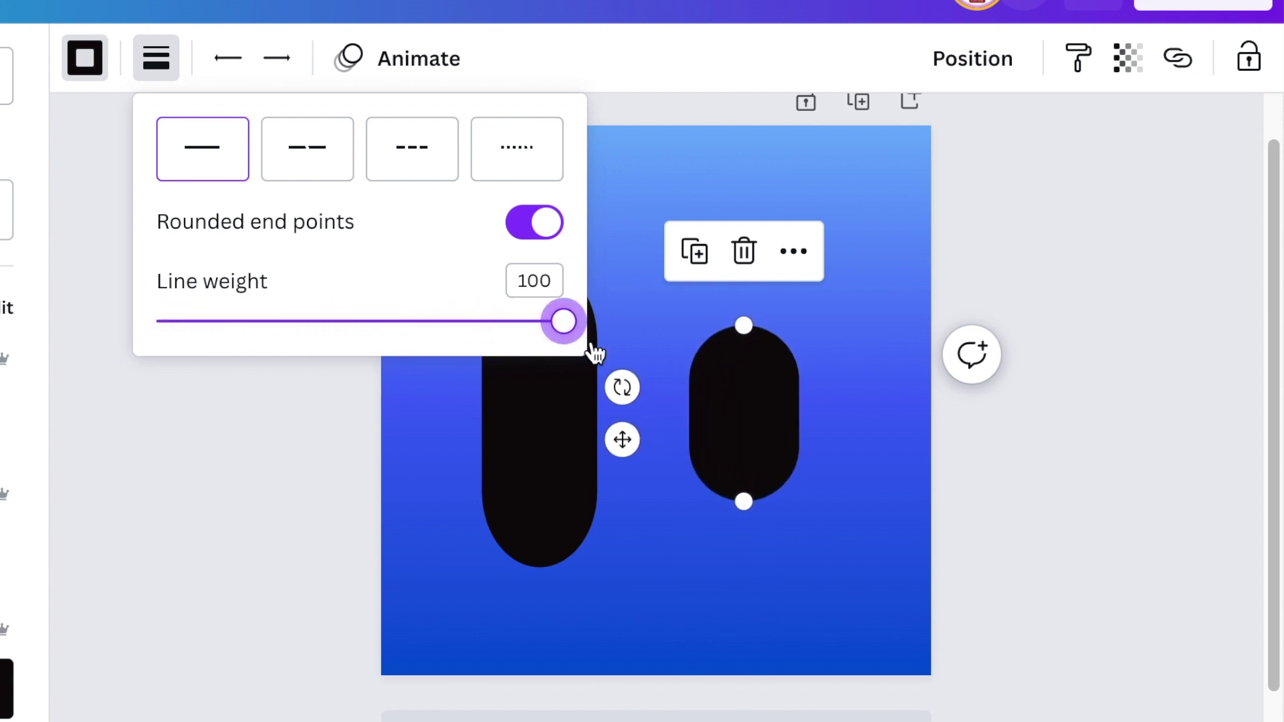
# Lengthen the thick line so it matches the first pill's height
pyautogui.moveTo(743, 503); pyautogui.dragTo(744, 619)
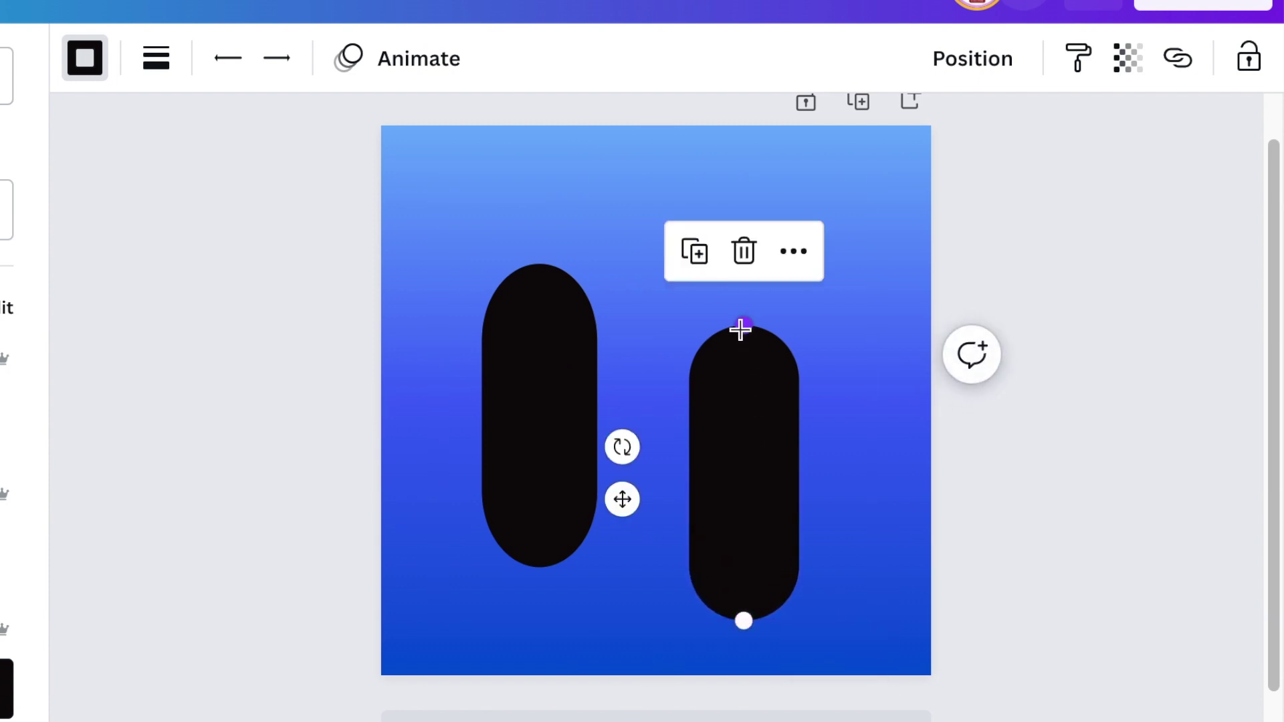
pyautogui.moveTo(740, 328); pyautogui.dragTo(739, 294)
pyautogui.moveTo(751, 421); pyautogui.dragTo(748, 367)
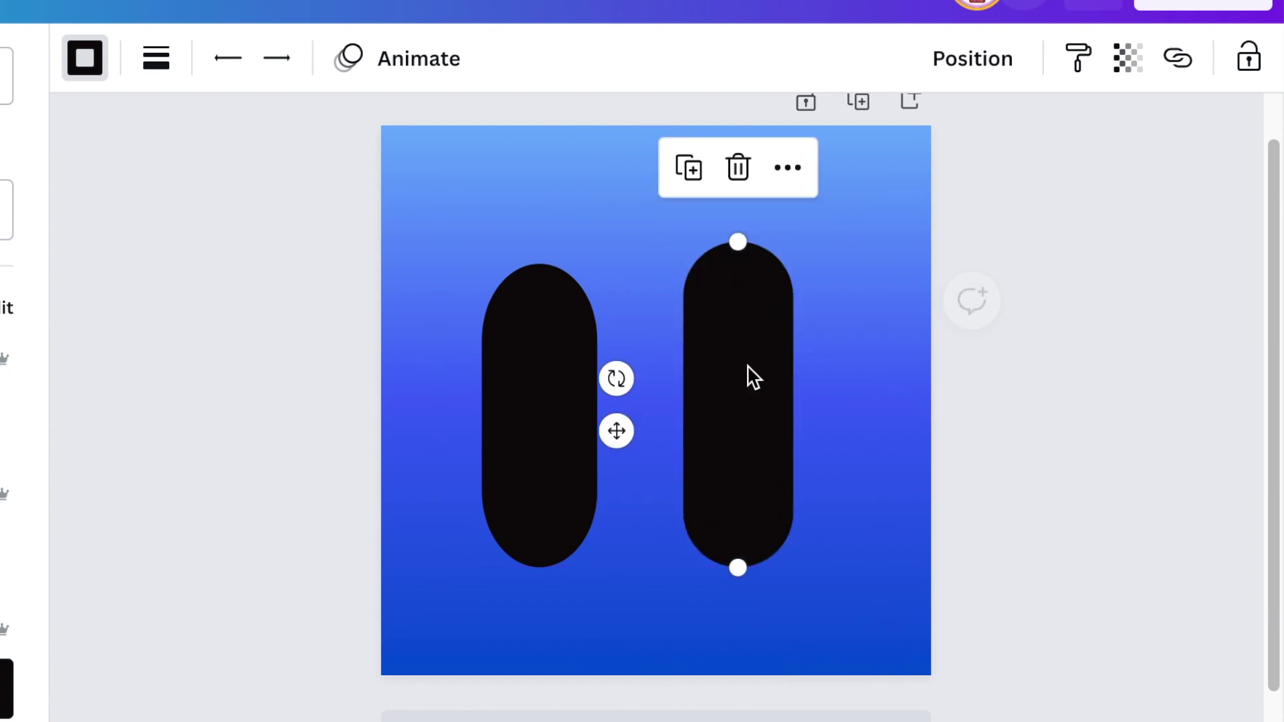
pyautogui.click(881, 488)
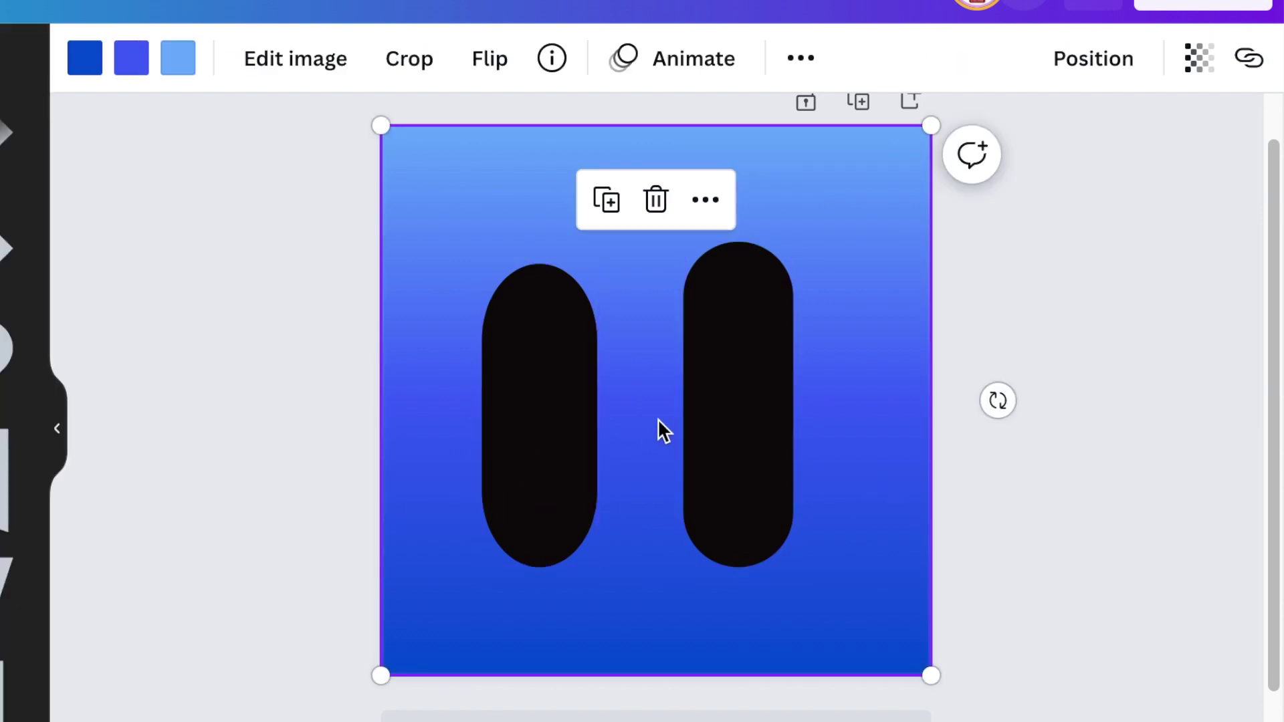
# Narrow the left pill shape, then delete it
pyautogui.click(596, 413)
pyautogui.moveTo(596, 414); pyautogui.dragTo(563, 415)
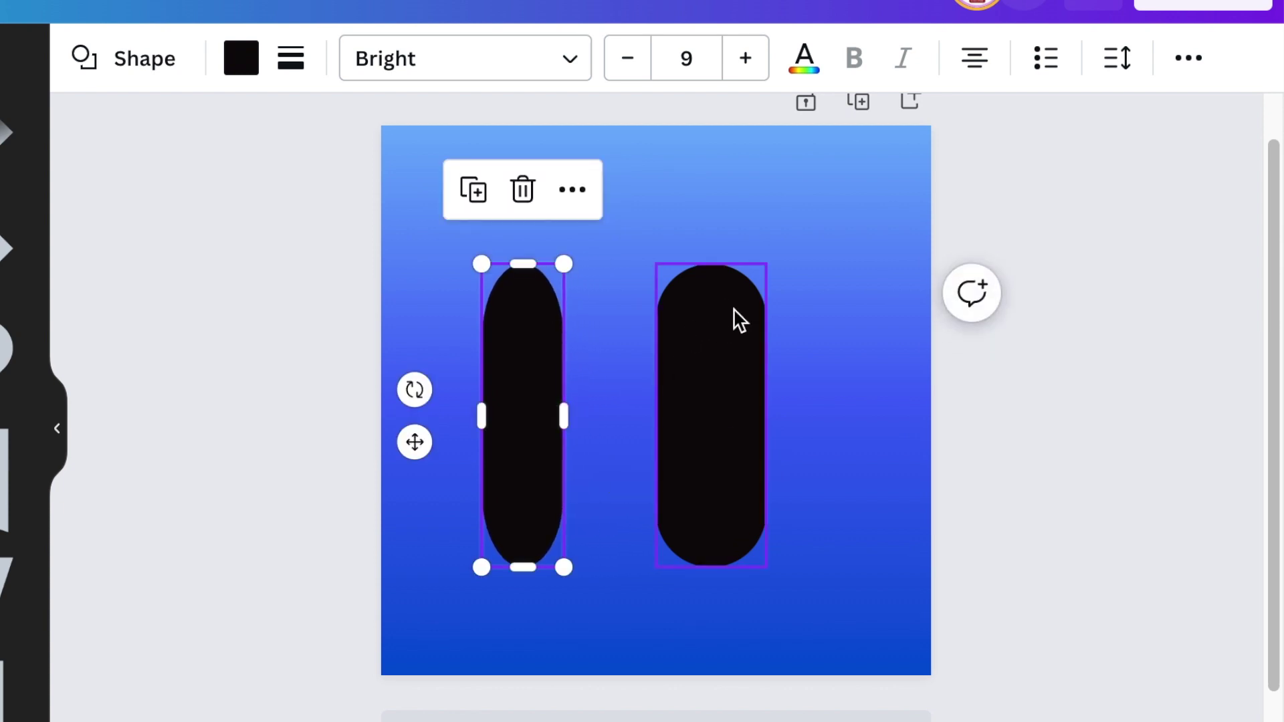
pyautogui.click(736, 404)
pyautogui.click(576, 476)
pyautogui.click(493, 511)
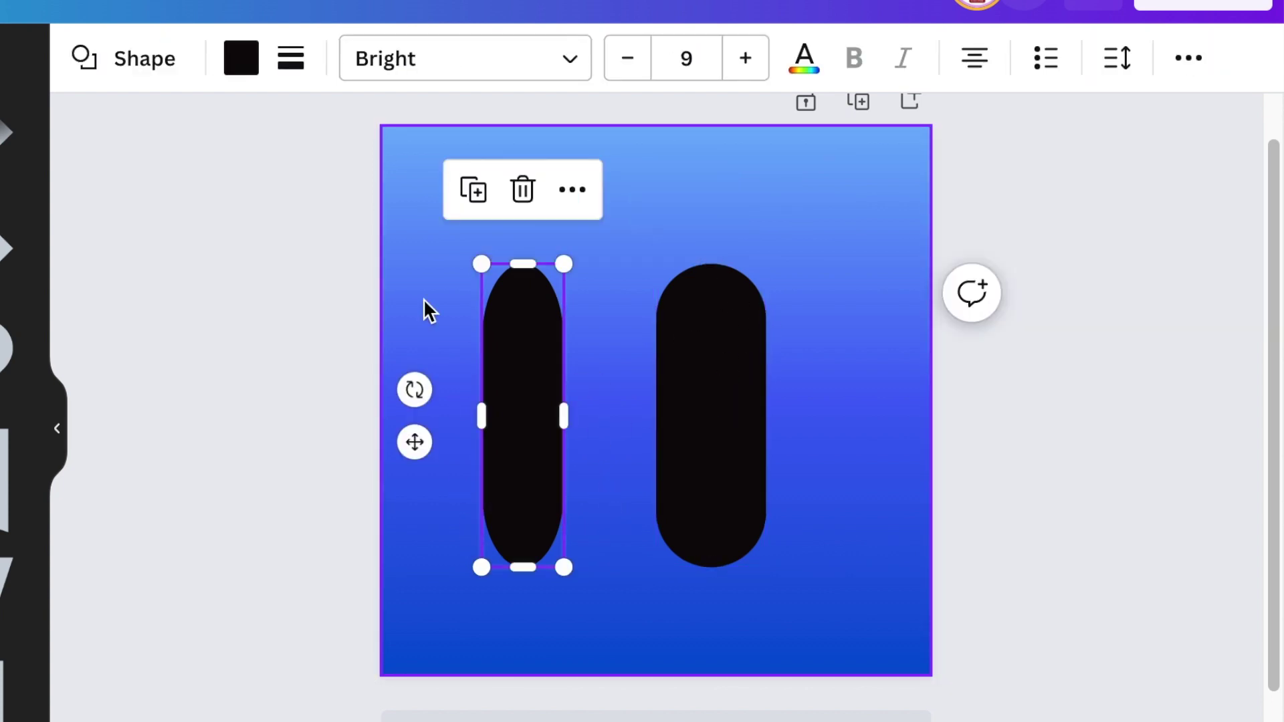
pyautogui.click(528, 192)
# Centre the remaining line-pill and make it partly see-through with the Transparency slider
pyautogui.moveTo(694, 557); pyautogui.dragTo(639, 542)
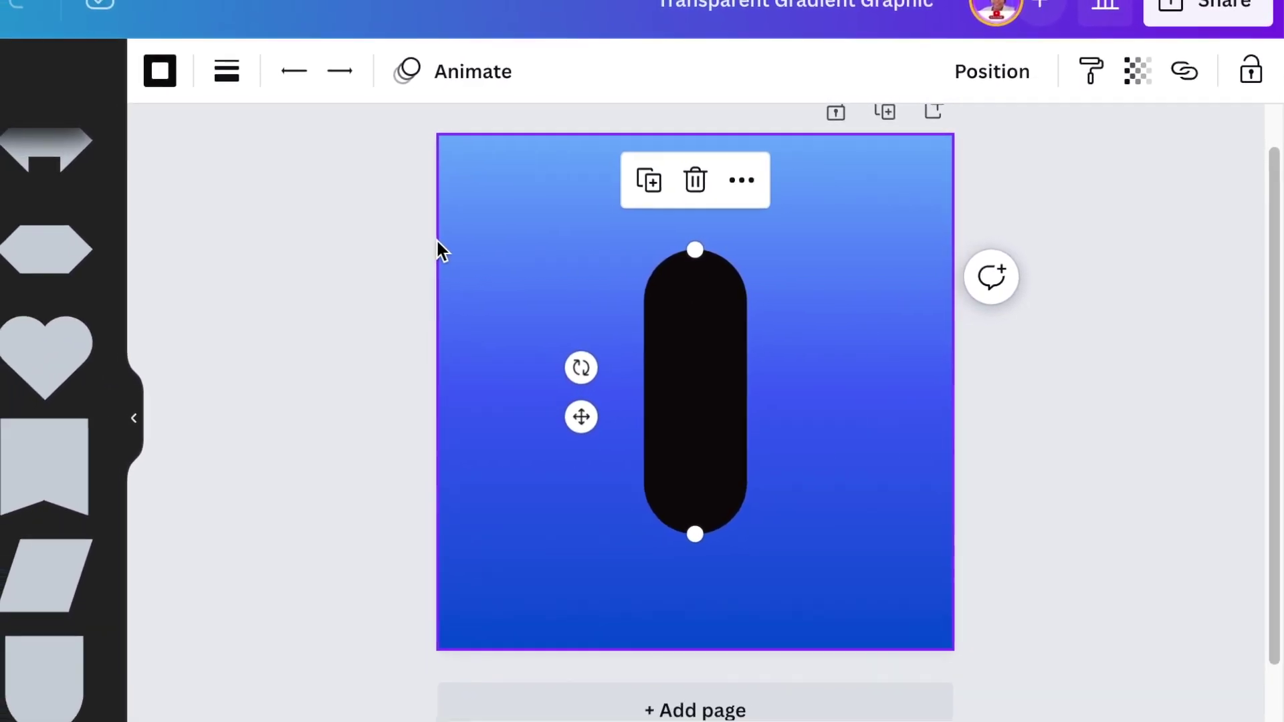
pyautogui.click(1140, 73)
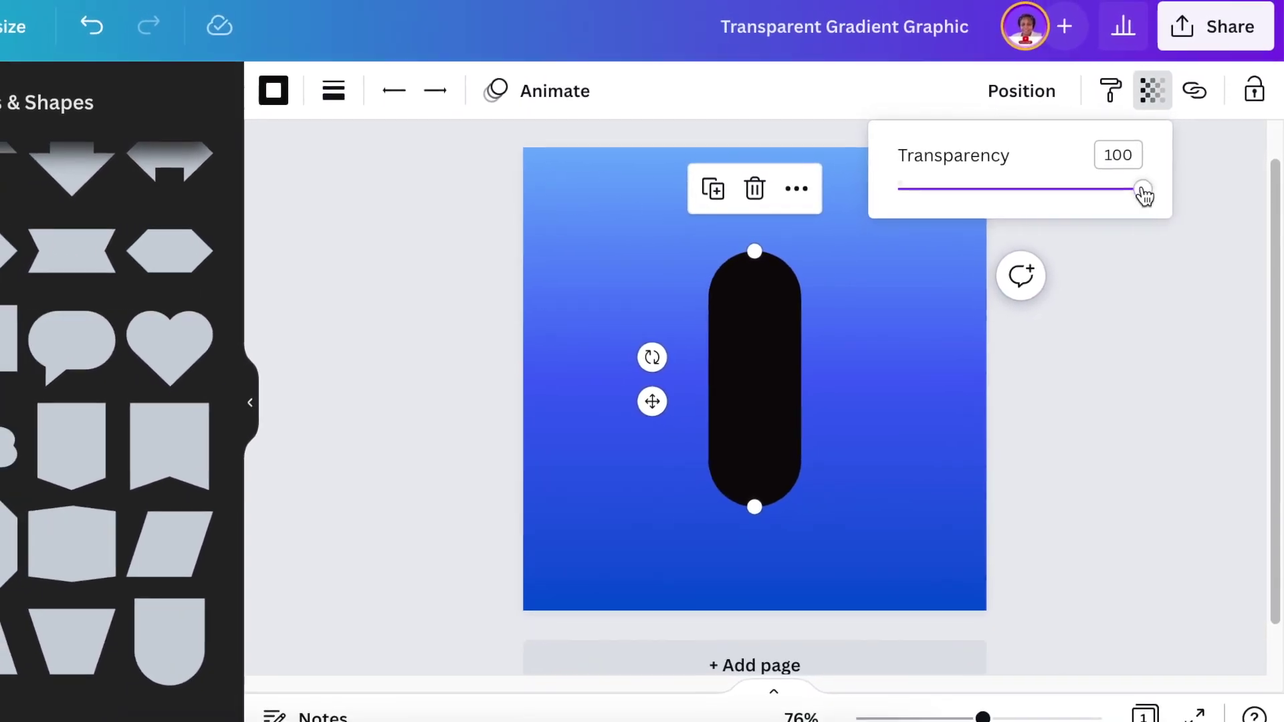
pyautogui.moveTo(1137, 185); pyautogui.dragTo(1000, 197)
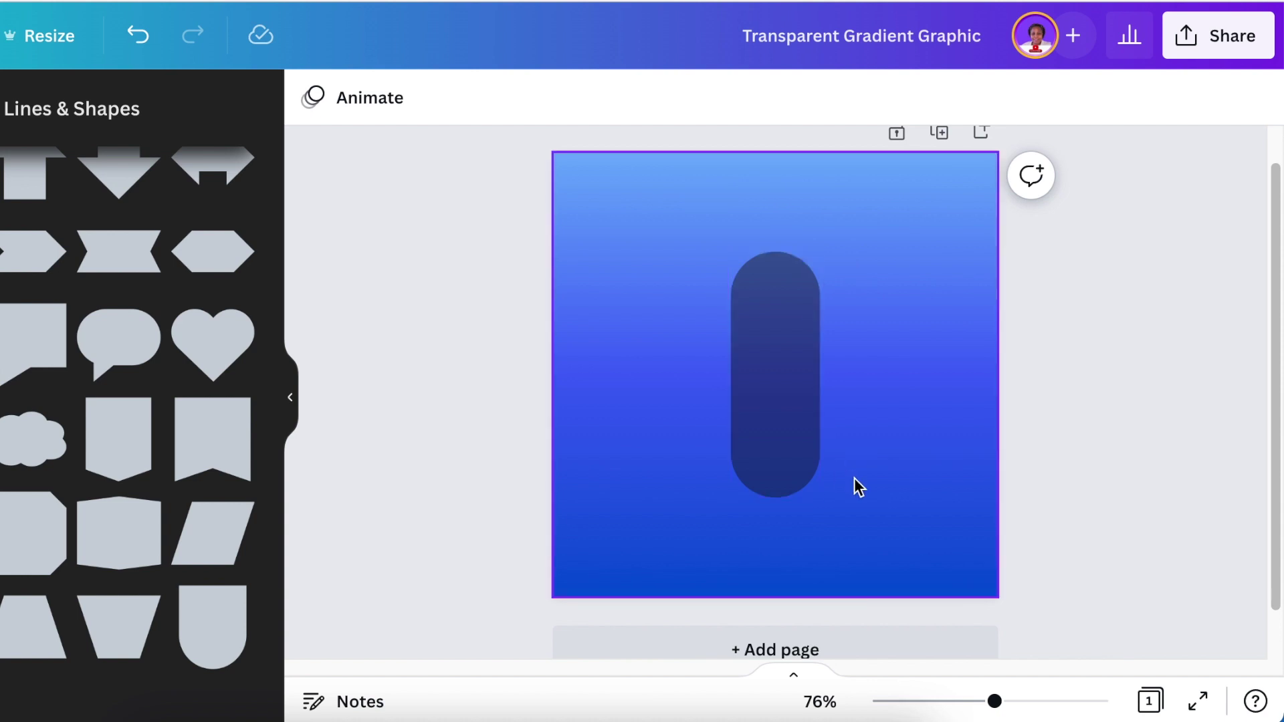
# Download the design as a PNG with Transparent background ticked
pyautogui.click(1214, 41)
pyautogui.scroll(-3, 1137, 254)
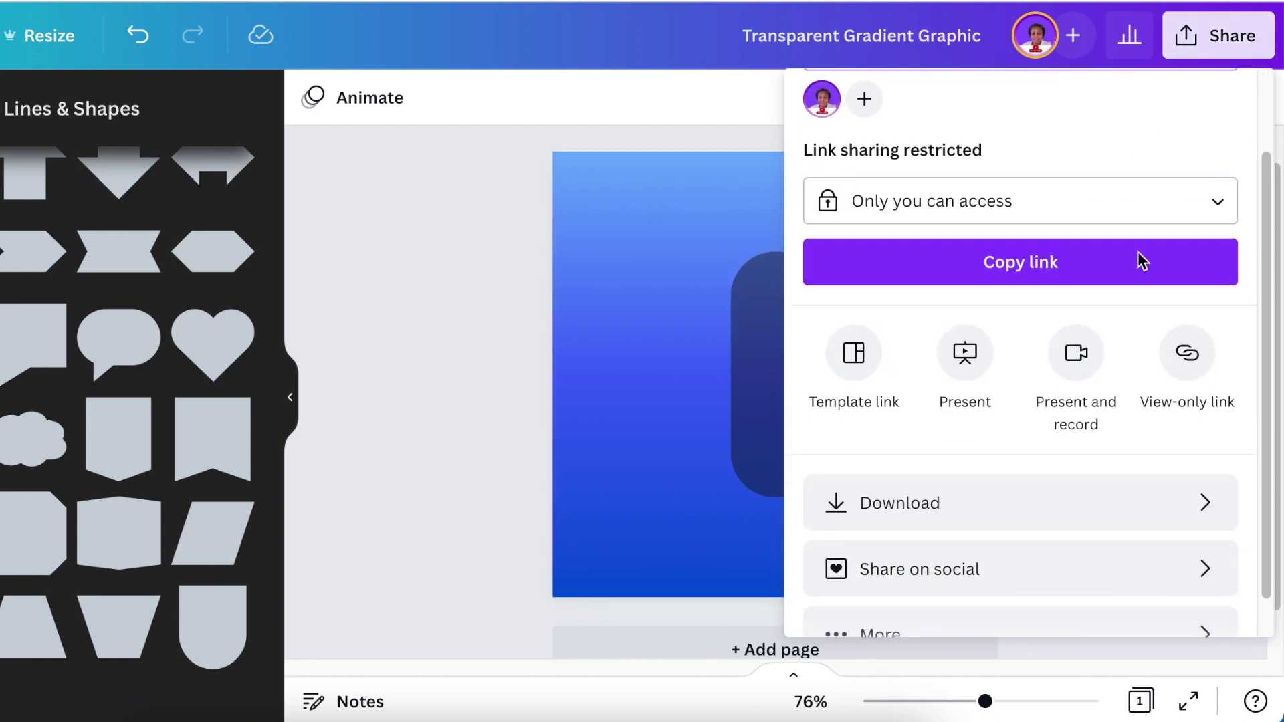
pyautogui.click(967, 472)
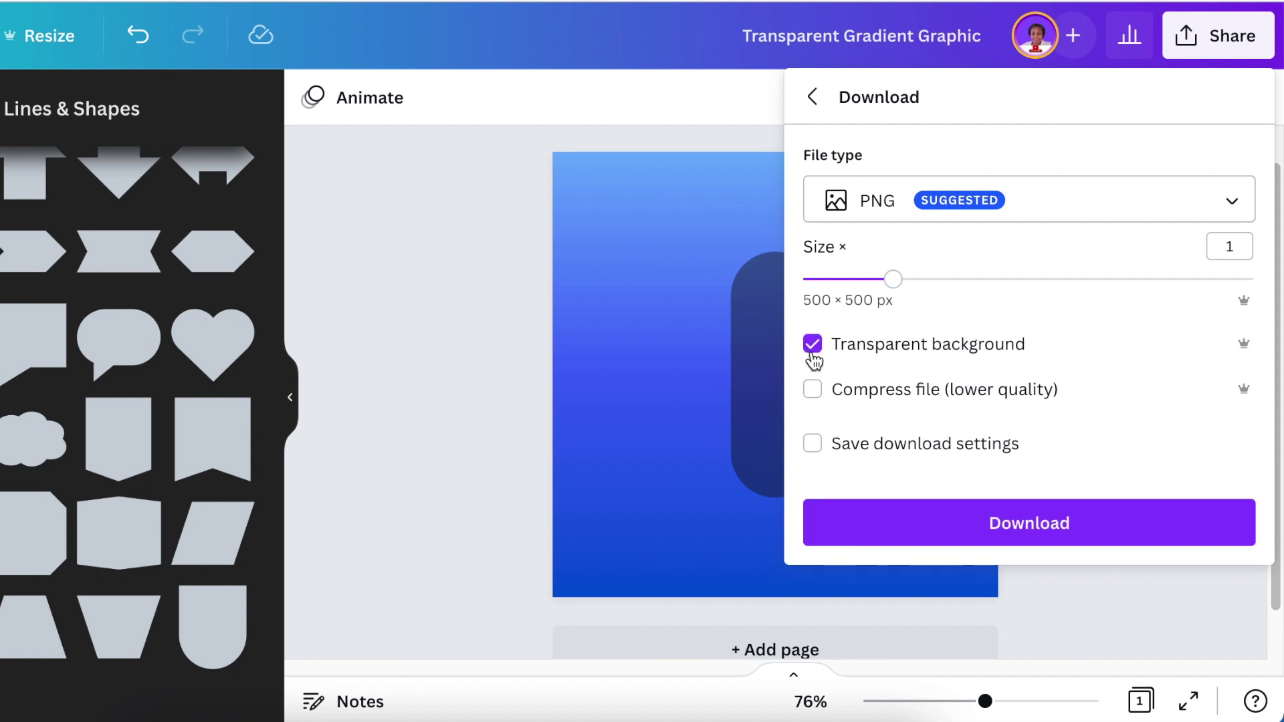
pyautogui.click(997, 525)
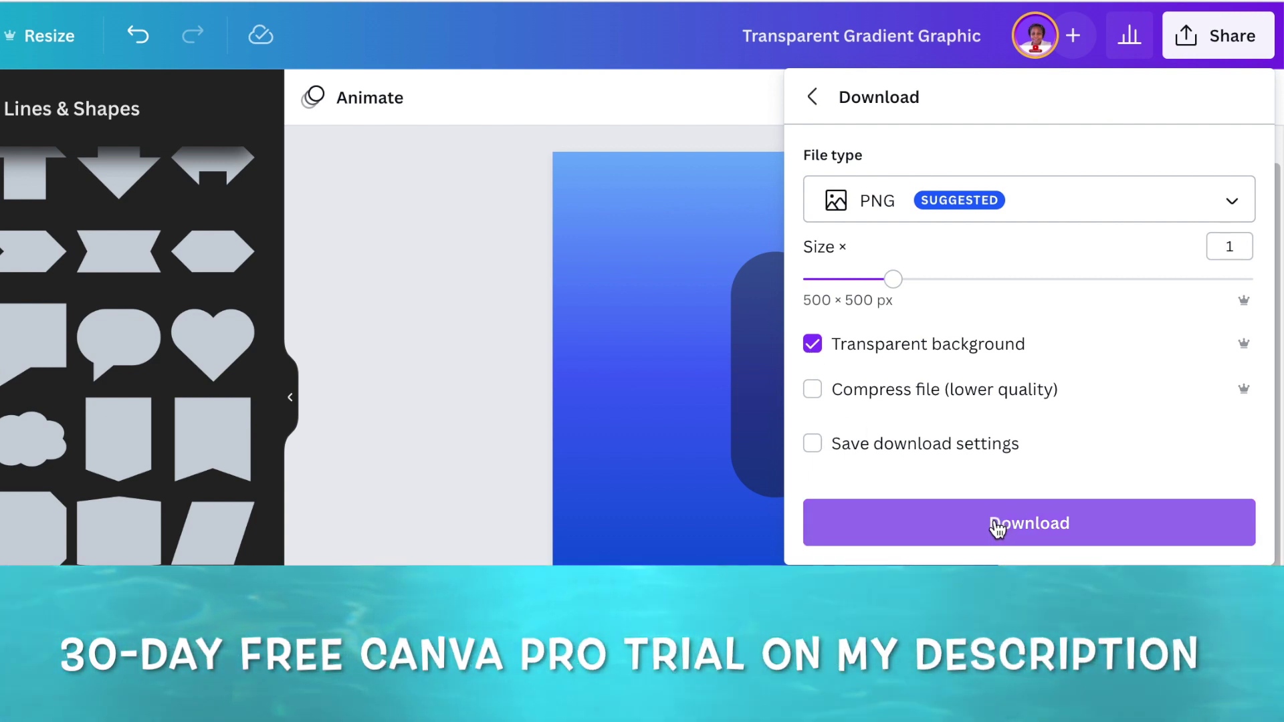
pyautogui.click(996, 525)
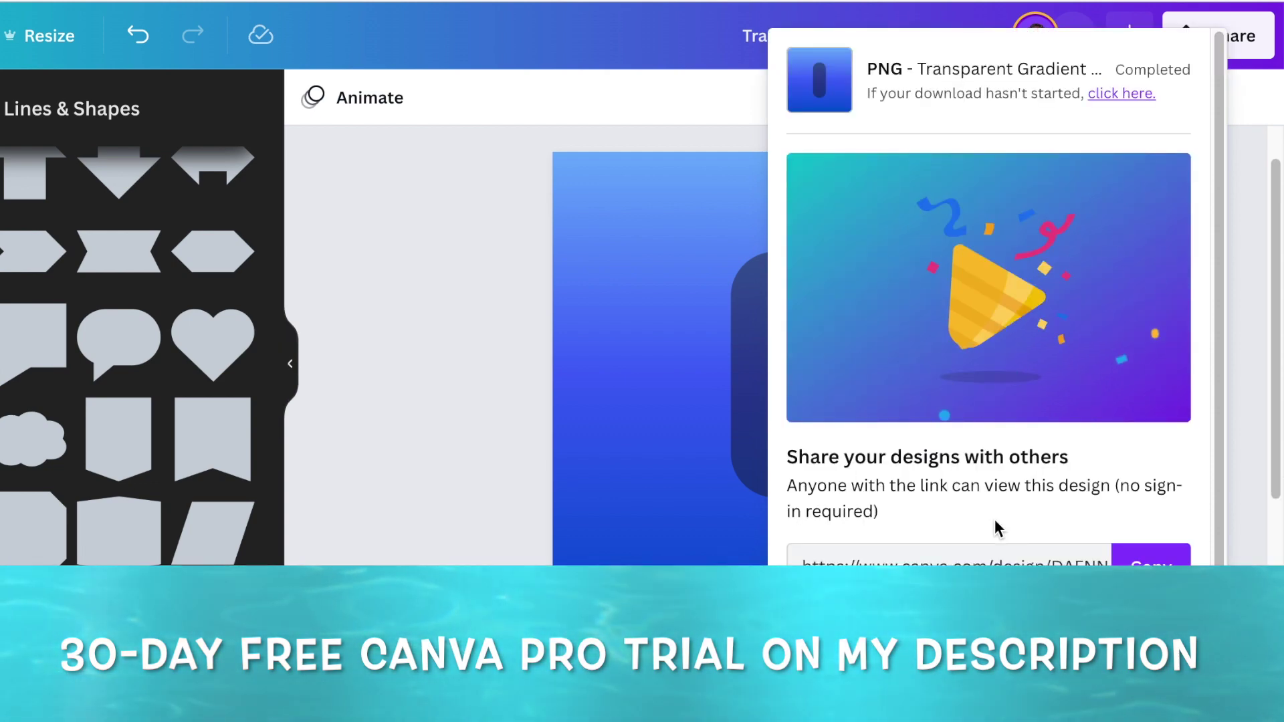
pyautogui.click(420, 467)
pyautogui.scroll(-3, 424, 463)
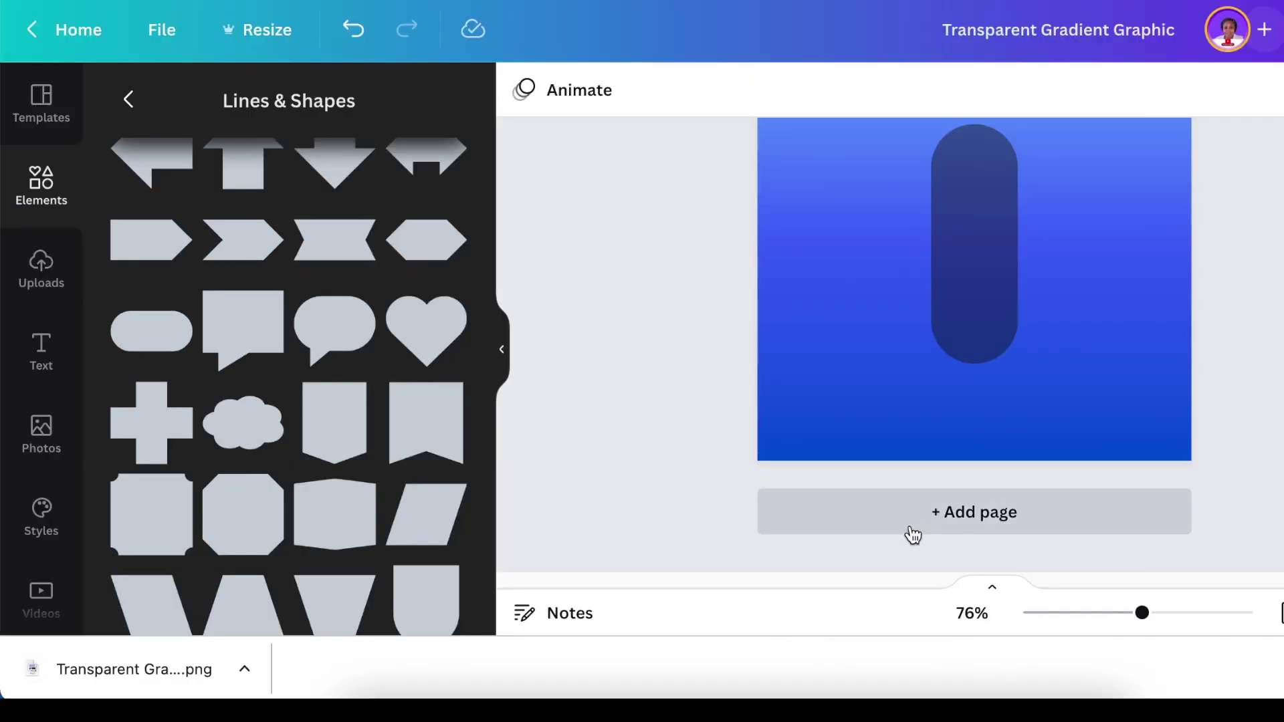
# Add Page 2 and drop the downloaded PNG on it, enlarged to fill the page
pyautogui.click(913, 535)
pyautogui.scroll(5, 897, 440)
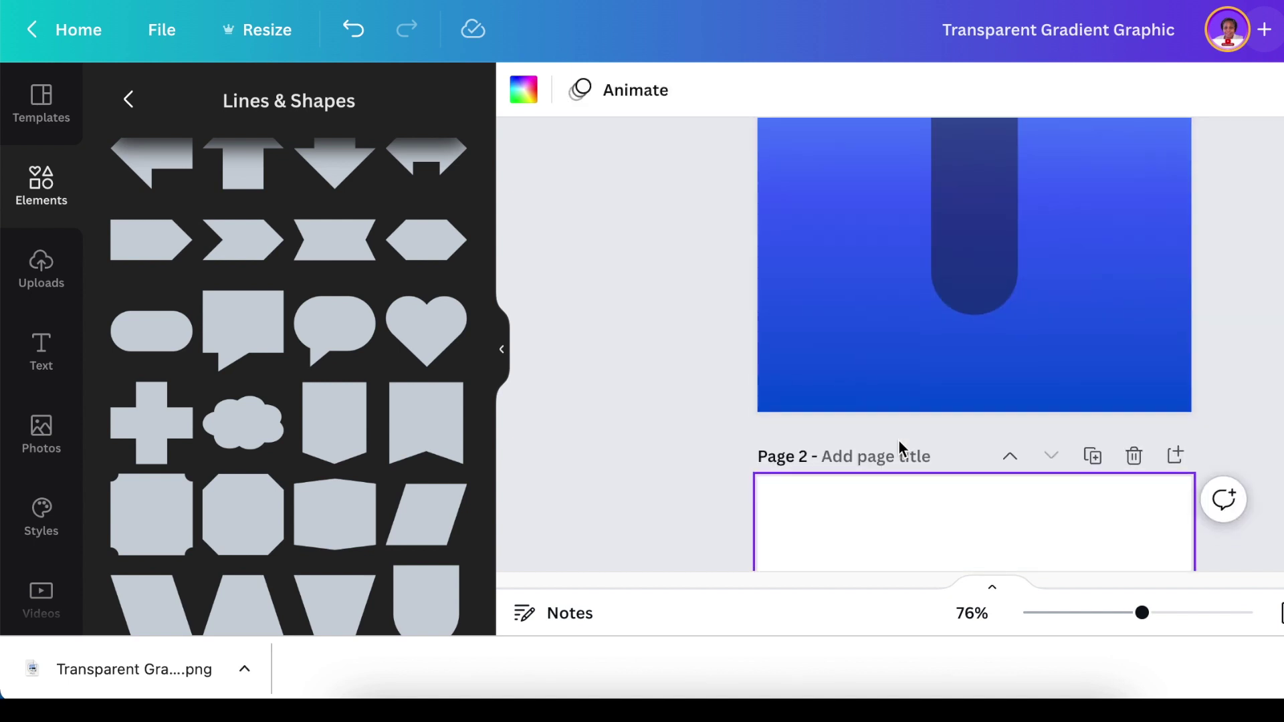
pyautogui.scroll(-5, 897, 439)
pyautogui.moveTo(195, 671); pyautogui.dragTo(708, 476)
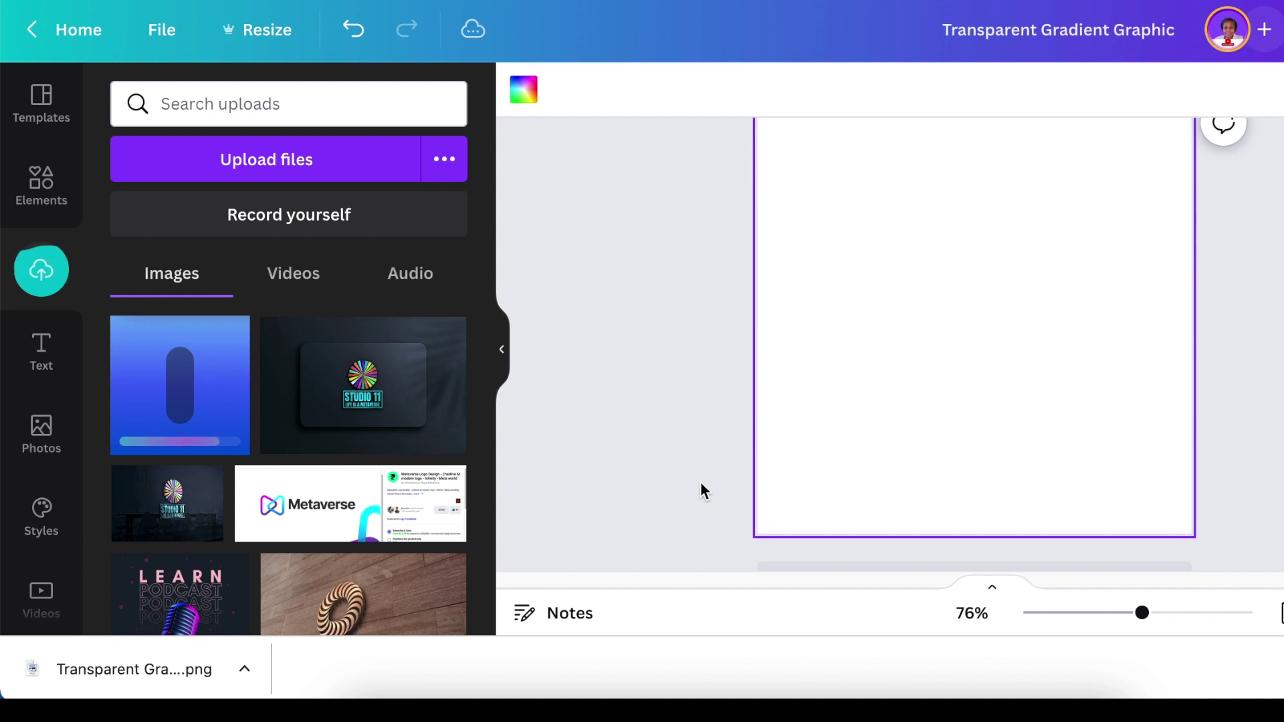
pyautogui.scroll(2, 865, 410)
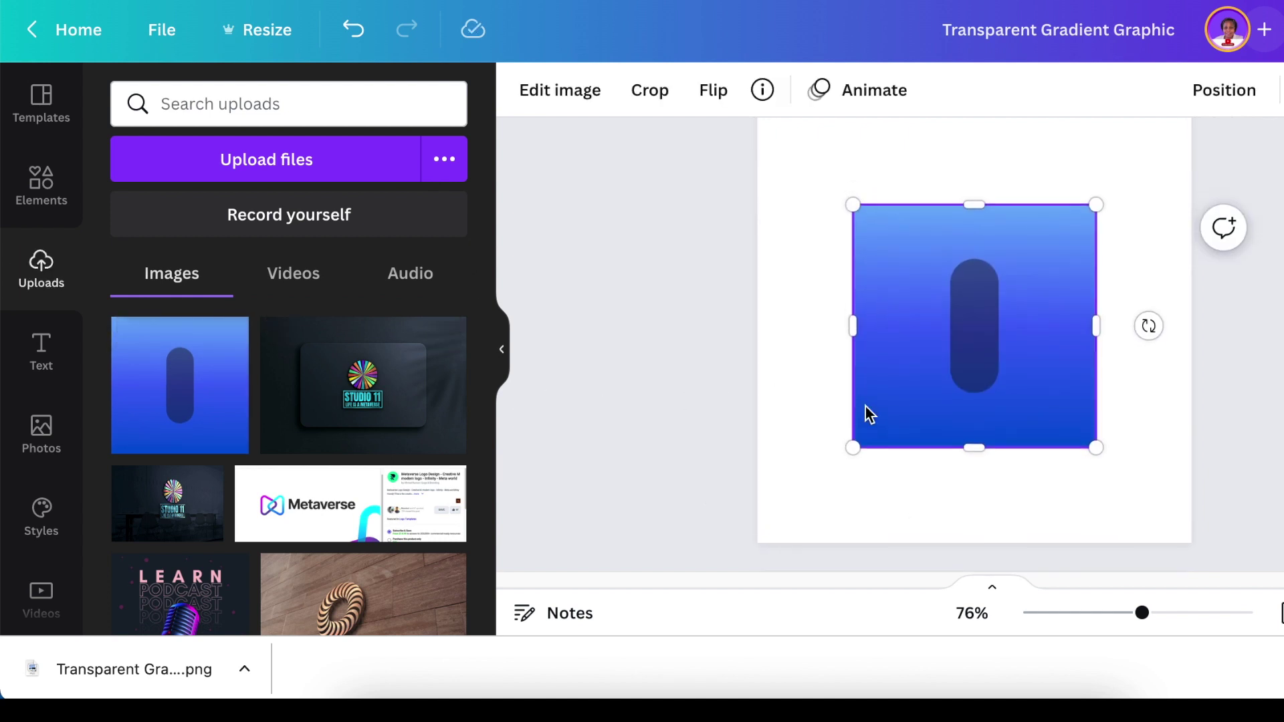
pyautogui.moveTo(1014, 437); pyautogui.dragTo(927, 354)
pyautogui.moveTo(1000, 389); pyautogui.dragTo(1182, 594)
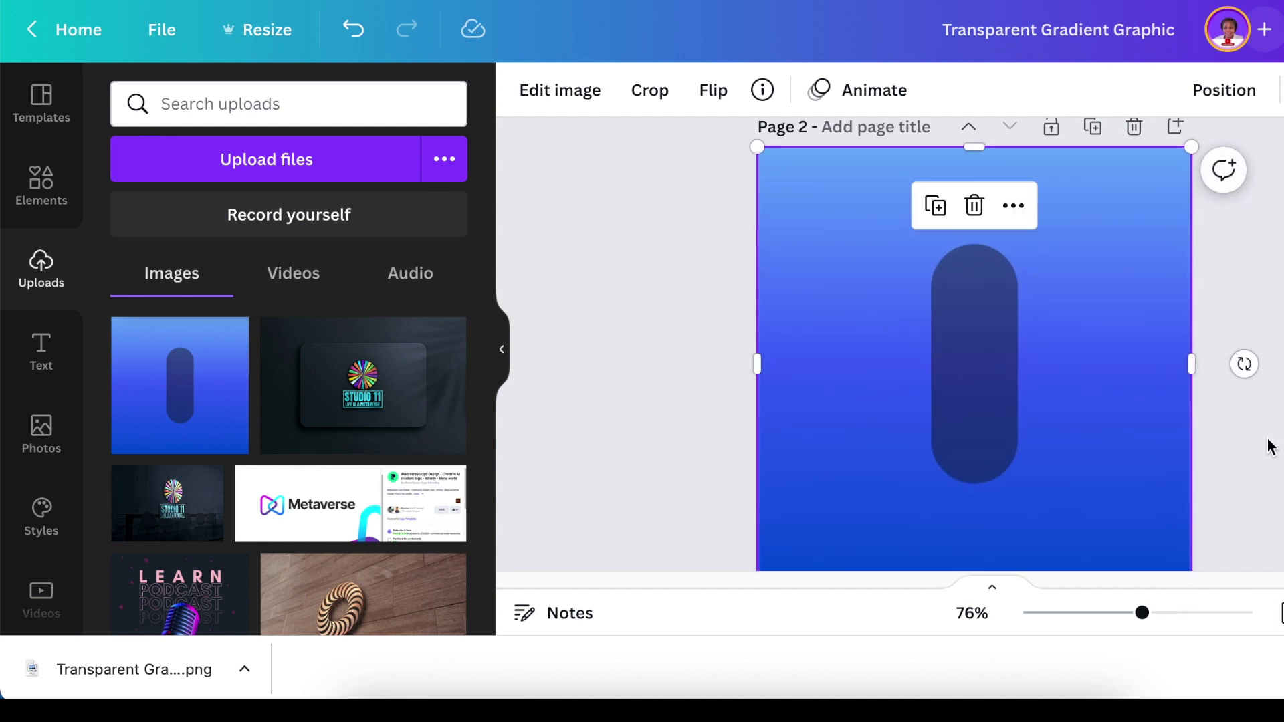
pyautogui.click(839, 414)
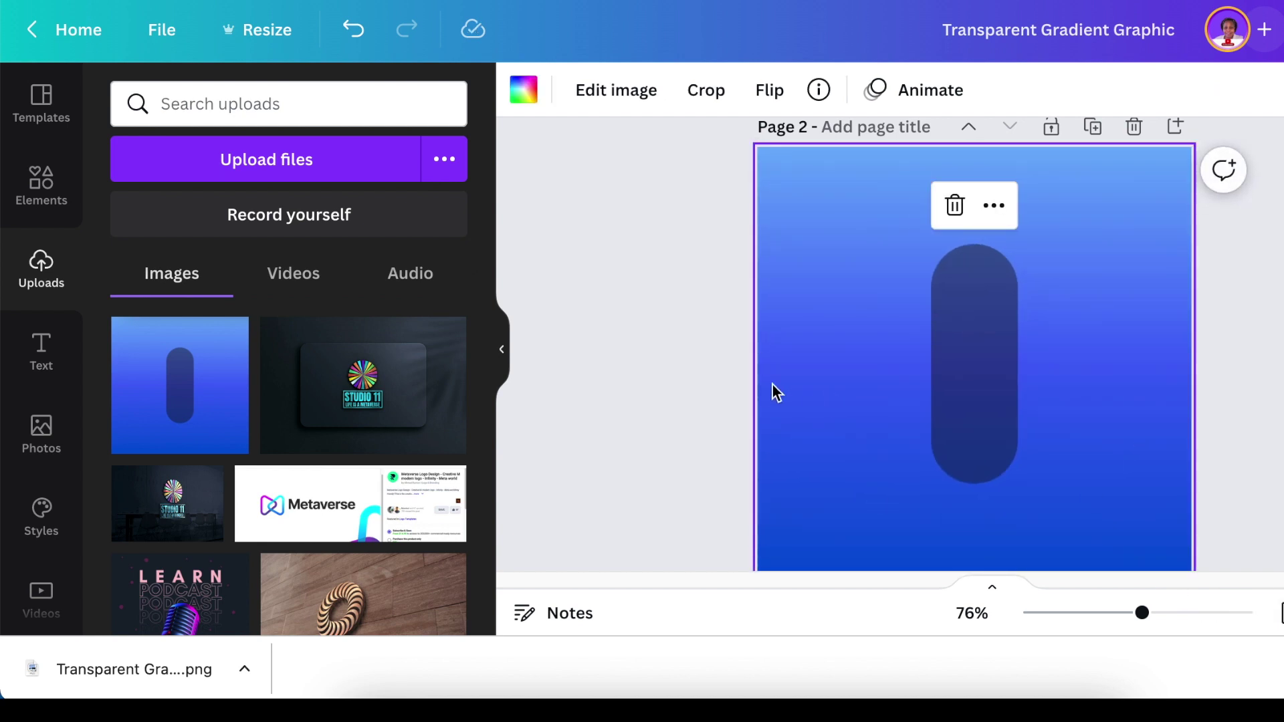
# Run BG Remover on the Page 2 pill image
pyautogui.click(611, 93)
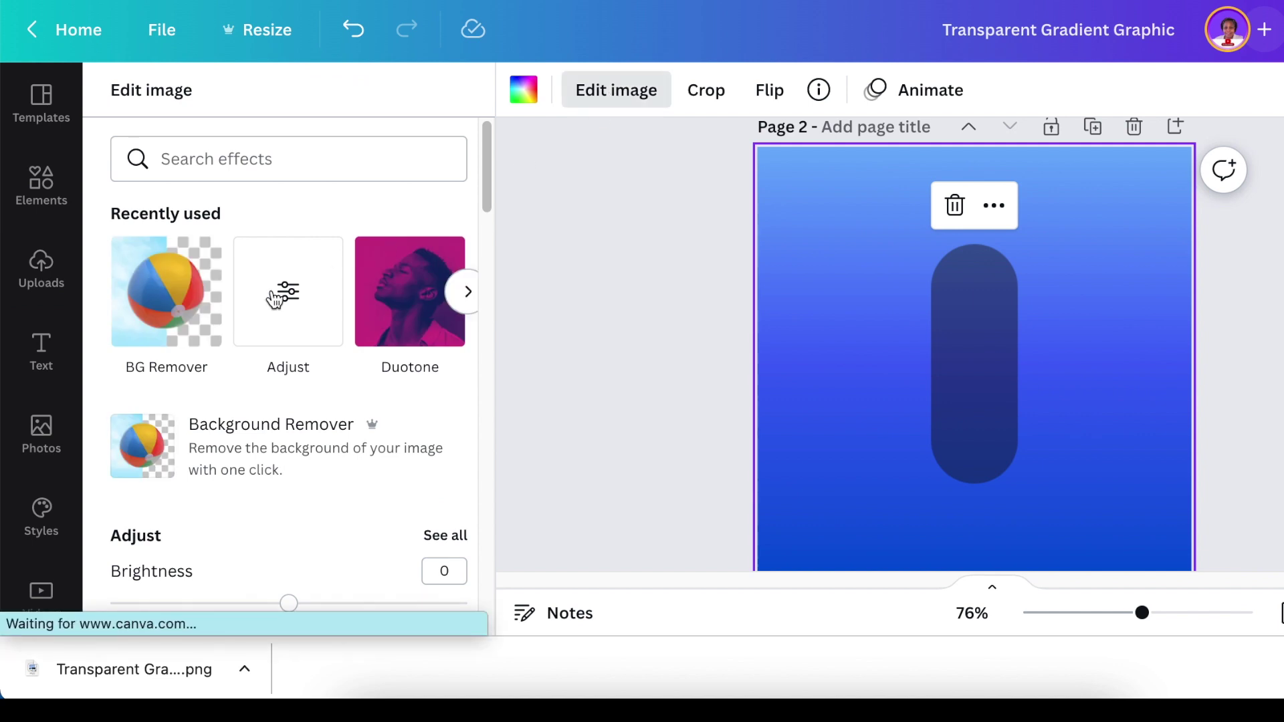
pyautogui.click(168, 301)
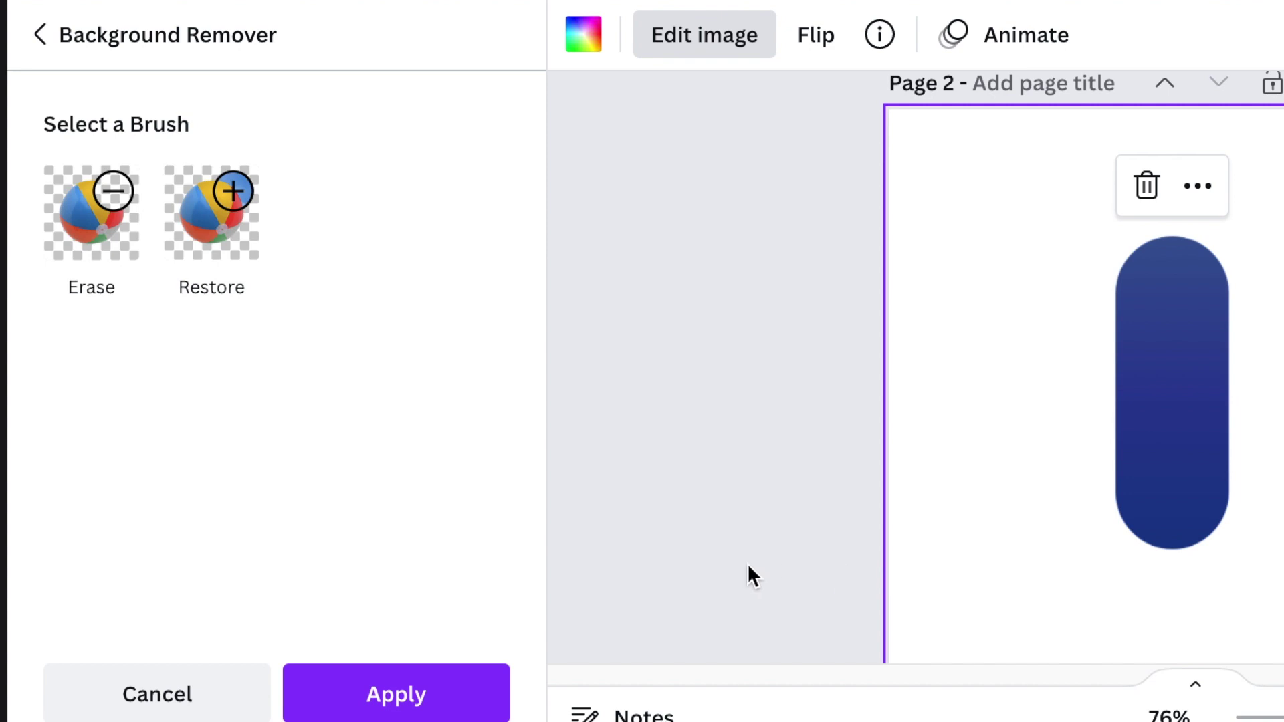
# Apply the background removal and make first passes at brightness, contrast and saturation
pyautogui.click(436, 711)
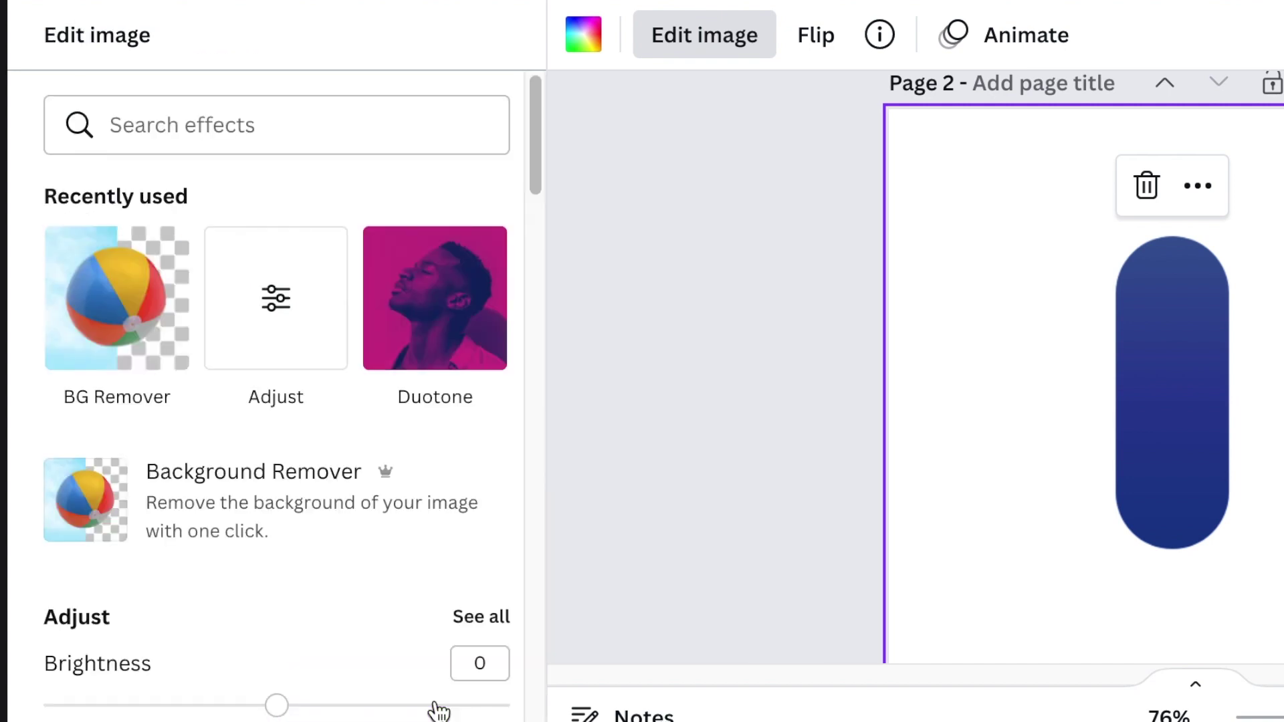
pyautogui.click(278, 314)
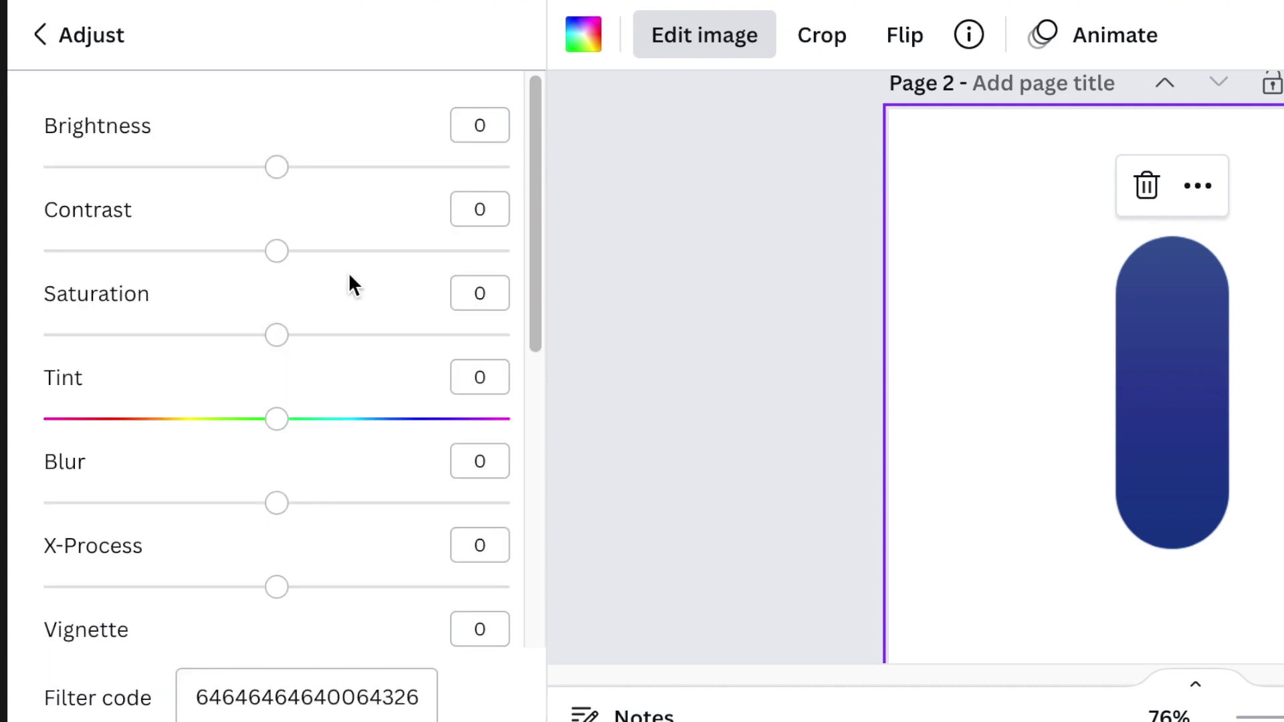
pyautogui.moveTo(298, 175)
pyautogui.mouseDown()
pyautogui.moveTo(351, 172)
pyautogui.moveTo(288, 175)
pyautogui.mouseUp()
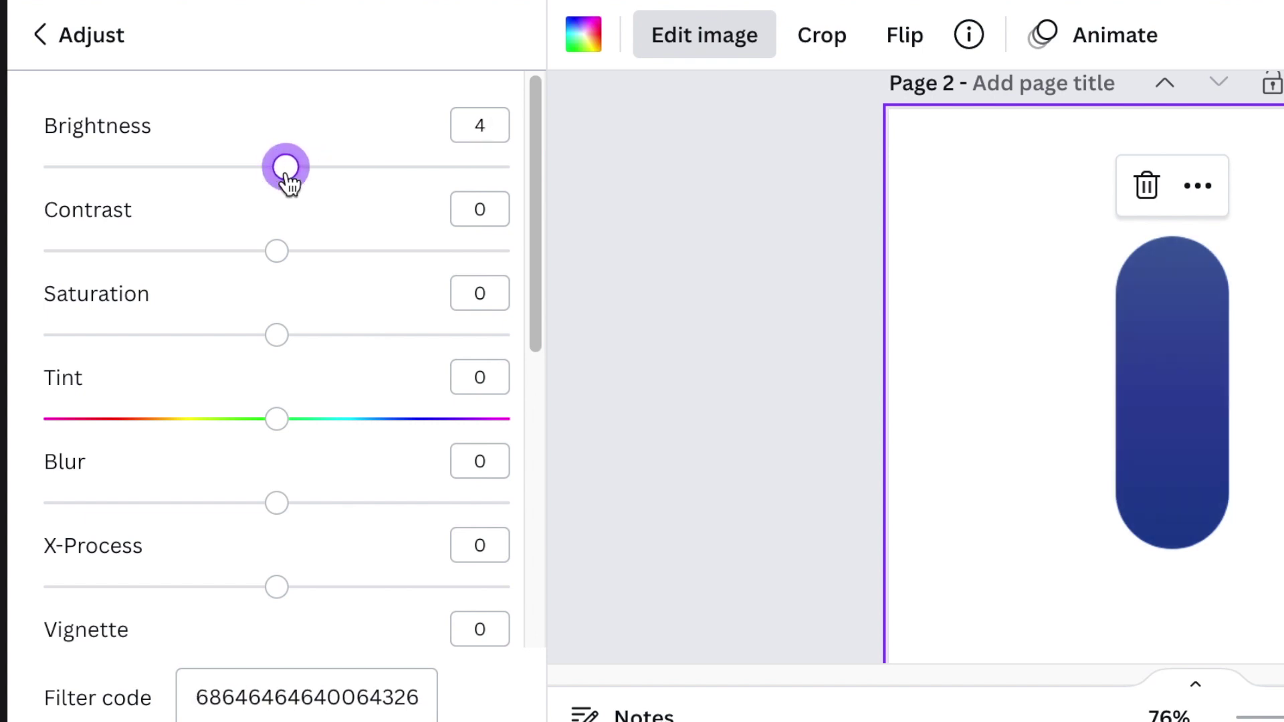
pyautogui.moveTo(280, 252); pyautogui.dragTo(321, 264)
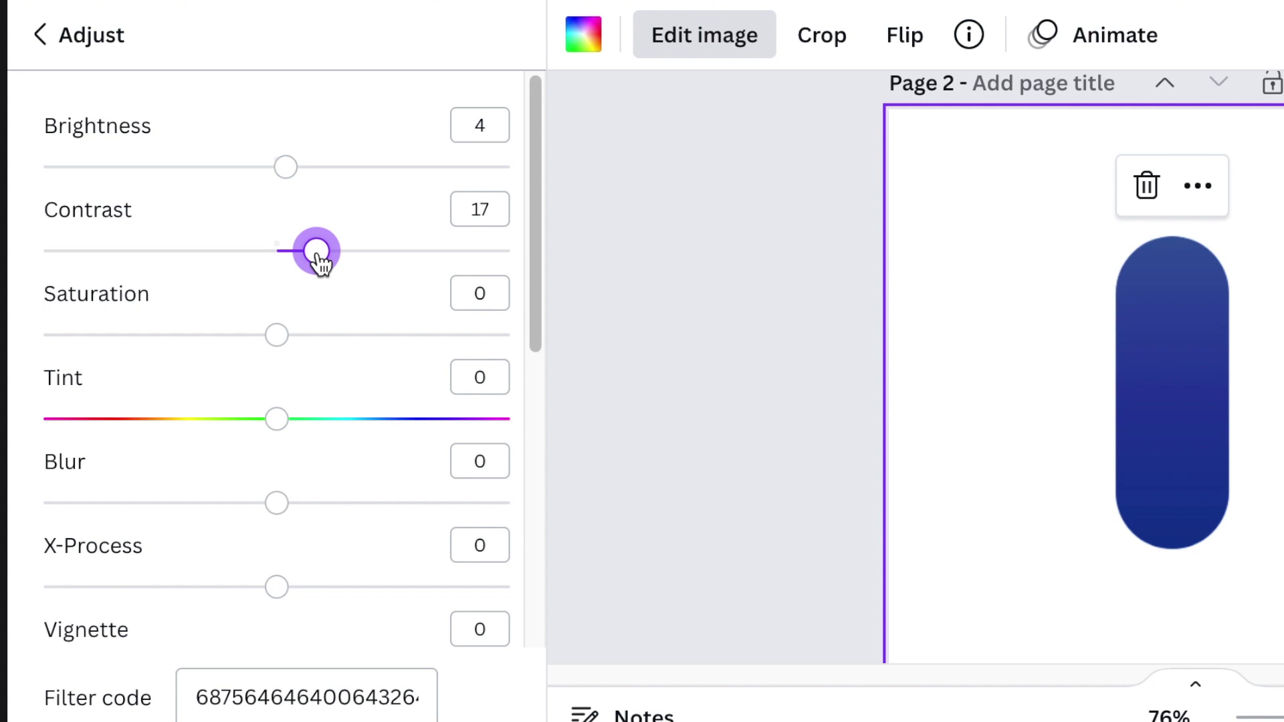
pyautogui.moveTo(329, 264)
pyautogui.mouseDown()
pyautogui.moveTo(353, 264)
pyautogui.moveTo(329, 264)
pyautogui.mouseUp()
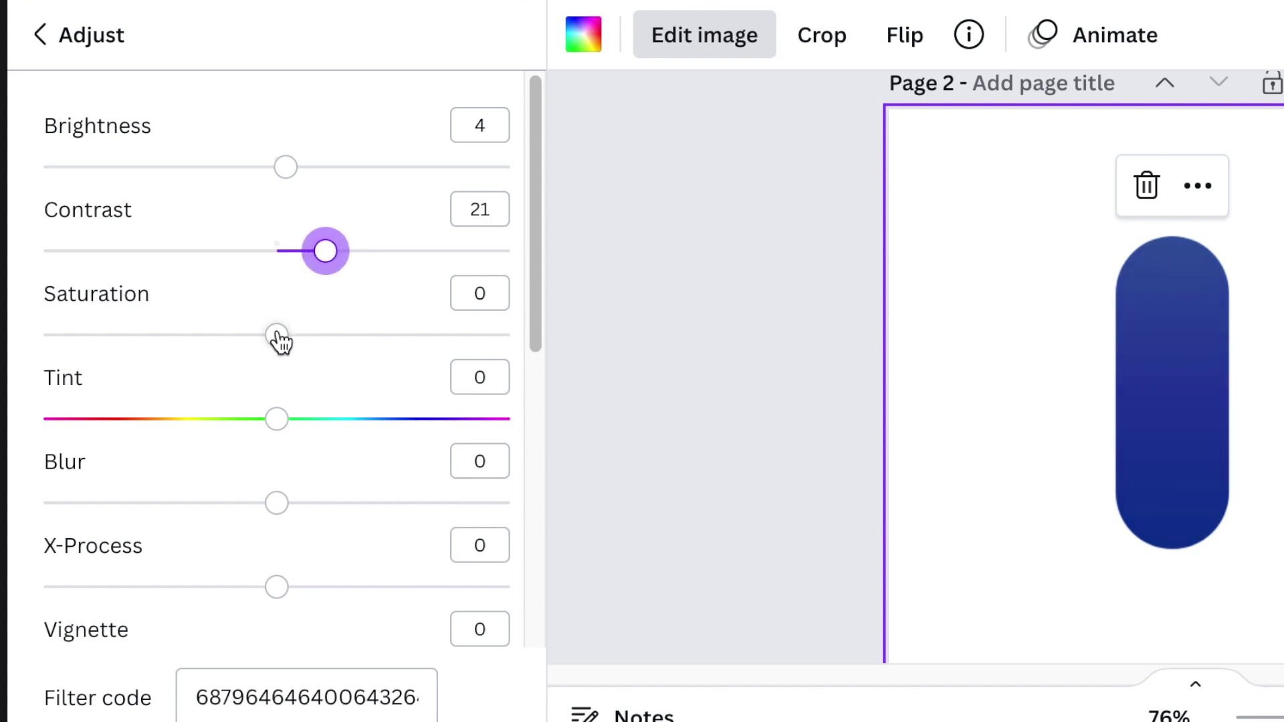
pyautogui.moveTo(280, 341); pyautogui.dragTo(379, 349)
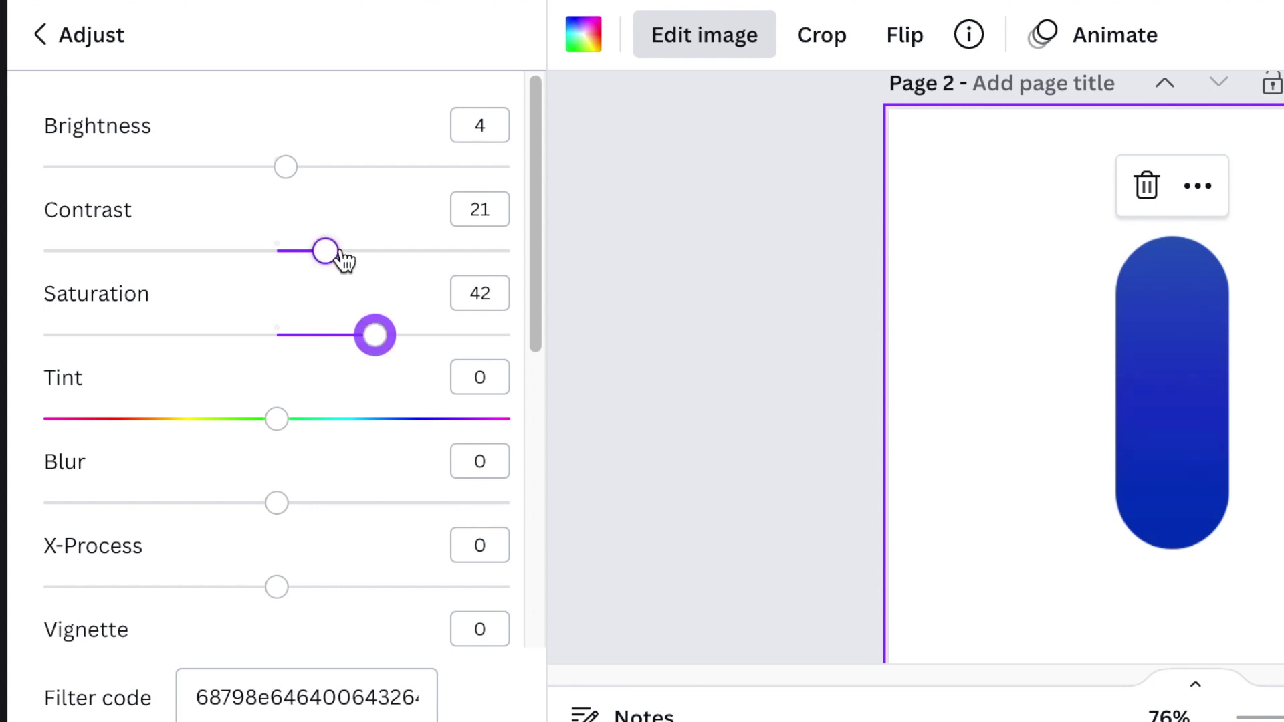
# Fine-tune to brightness 34, contrast 66, saturation 44 and tint 20
pyautogui.moveTo(327, 253); pyautogui.dragTo(362, 251)
pyautogui.click(323, 418)
pyautogui.scroll(-2, 321, 447)
pyautogui.scroll(3, 320, 447)
pyautogui.moveTo(334, 170); pyautogui.dragTo(381, 169)
pyautogui.moveTo(404, 252); pyautogui.dragTo(430, 252)
pyautogui.moveTo(390, 334); pyautogui.dragTo(379, 335)
pyautogui.scroll(2, 700, 577)
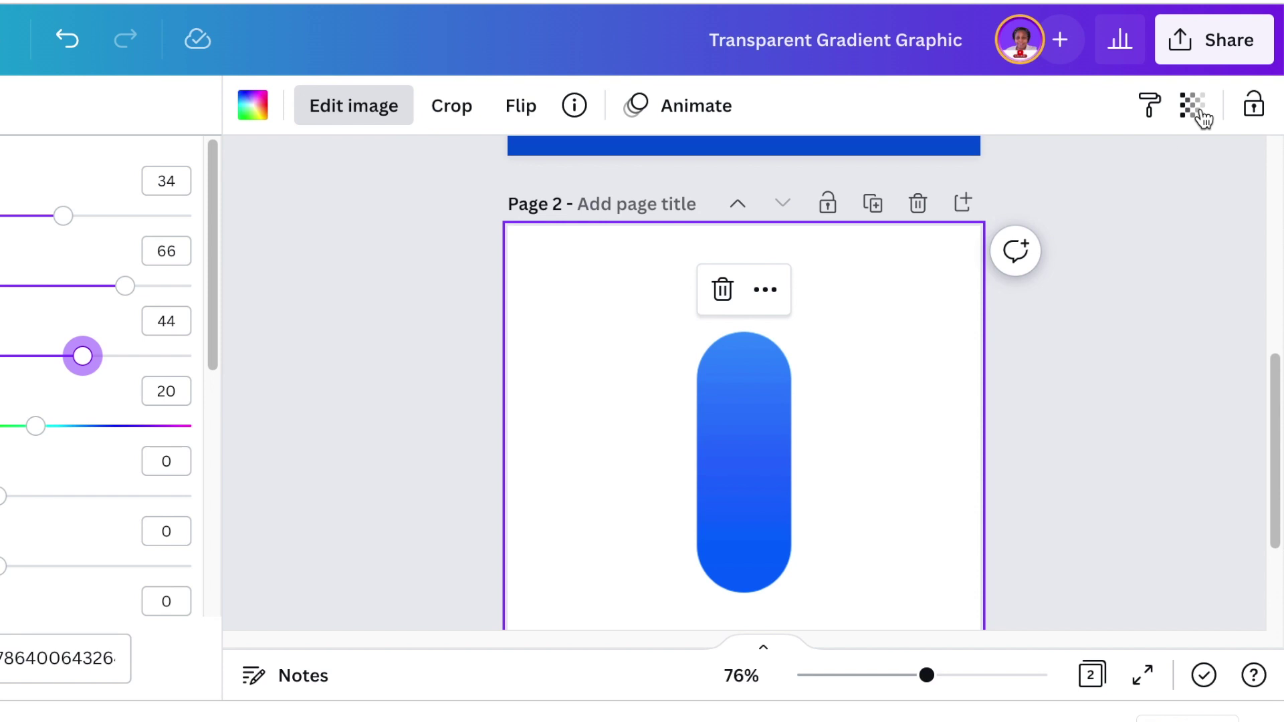
# Download only Page 2 as a transparent PNG and drag it back into Canva
pyautogui.click(1234, 44)
pyautogui.scroll(-3, 1120, 303)
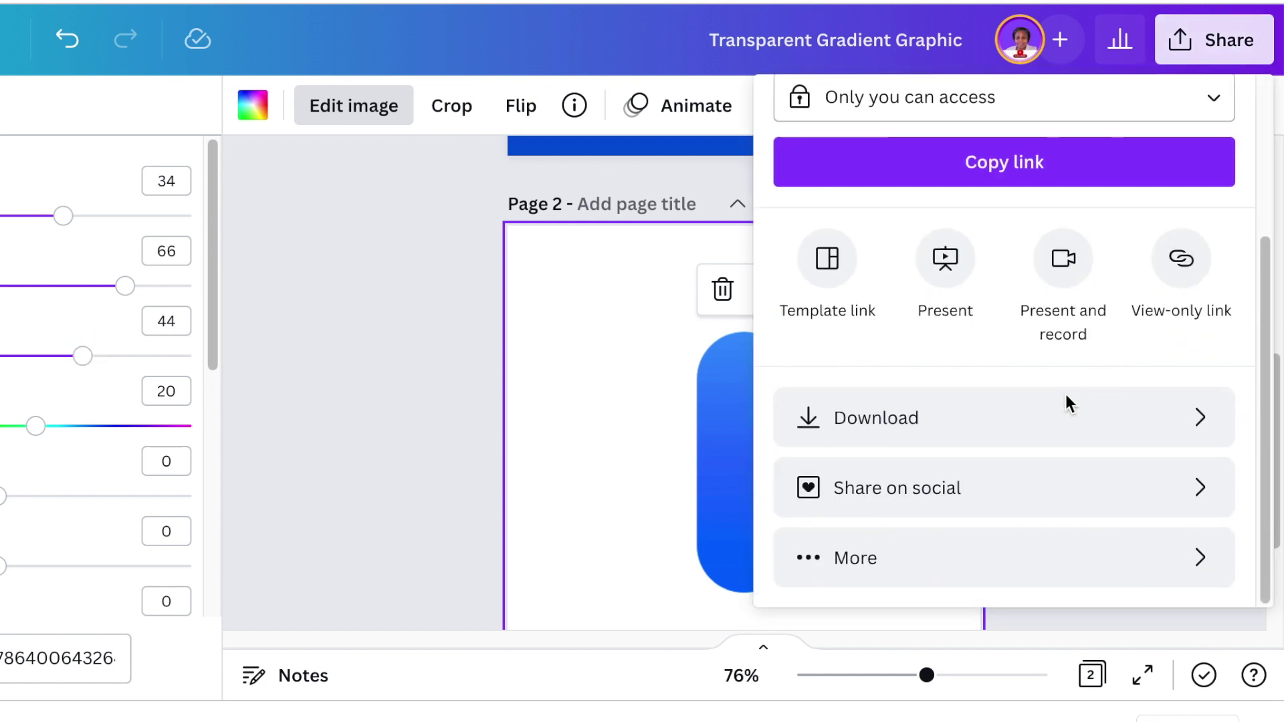
pyautogui.click(913, 434)
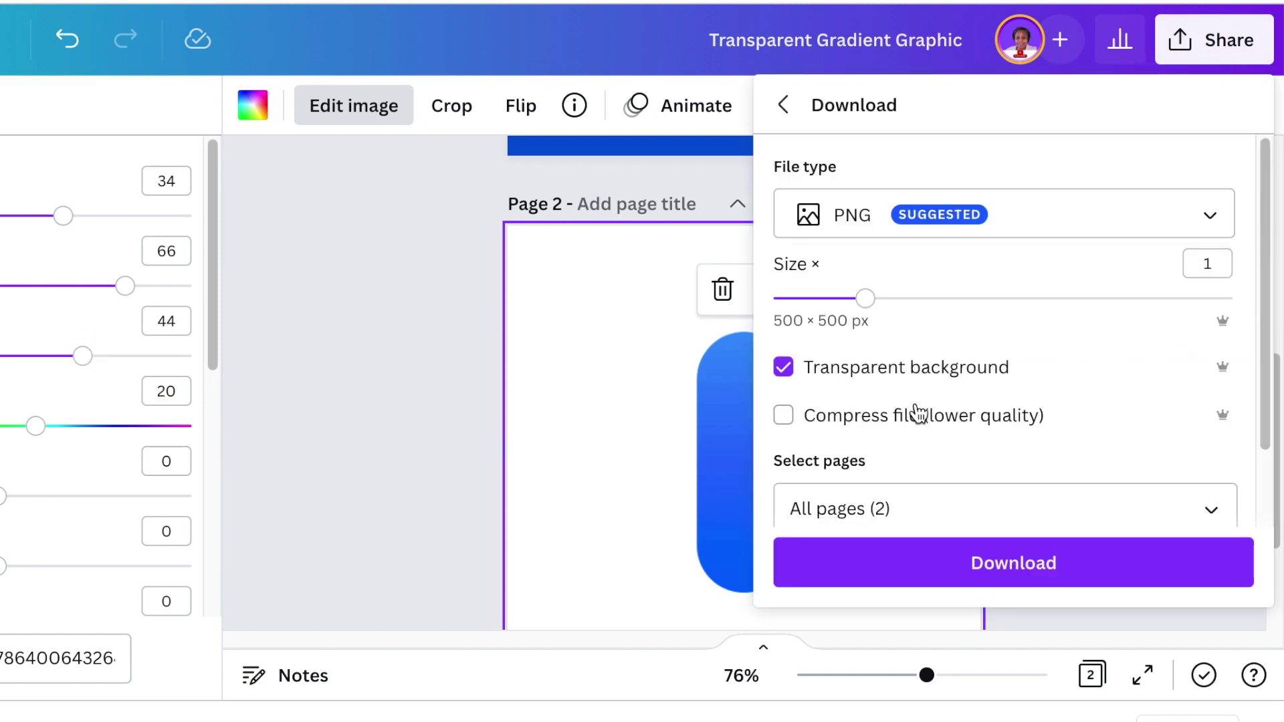
pyautogui.scroll(-2, 918, 414)
pyautogui.click(1188, 420)
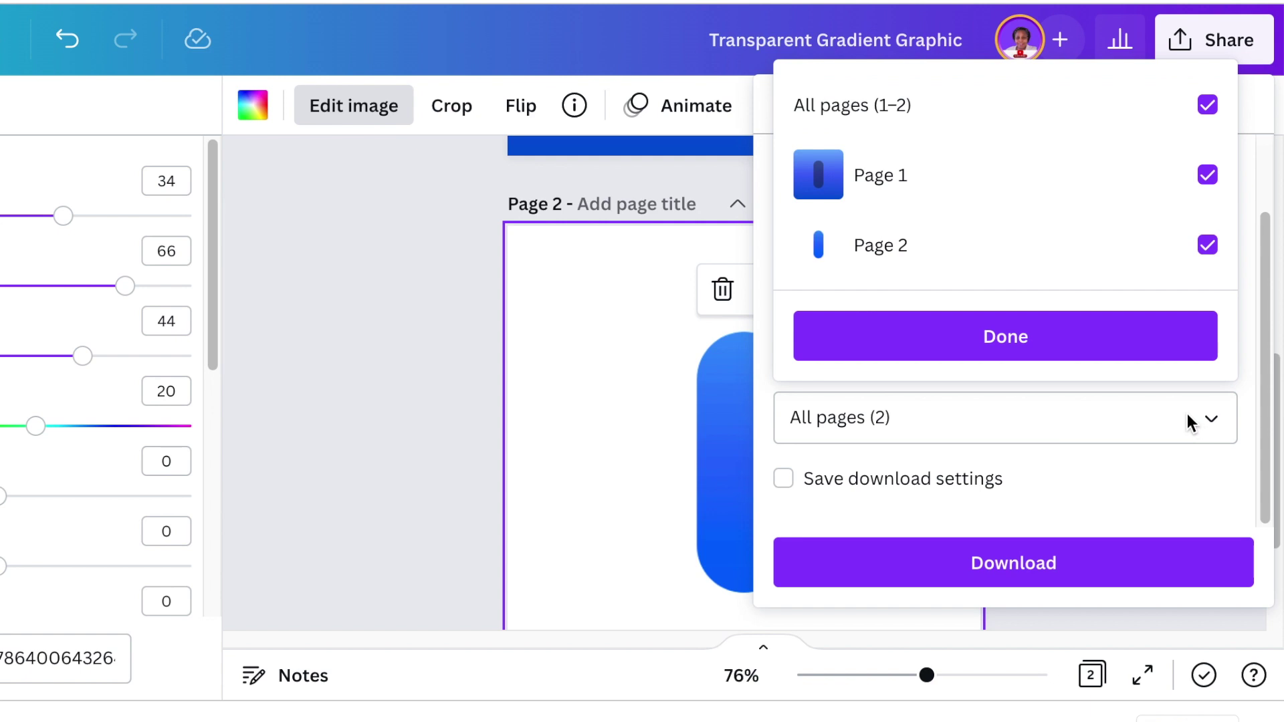
pyautogui.click(1207, 108)
pyautogui.click(1208, 246)
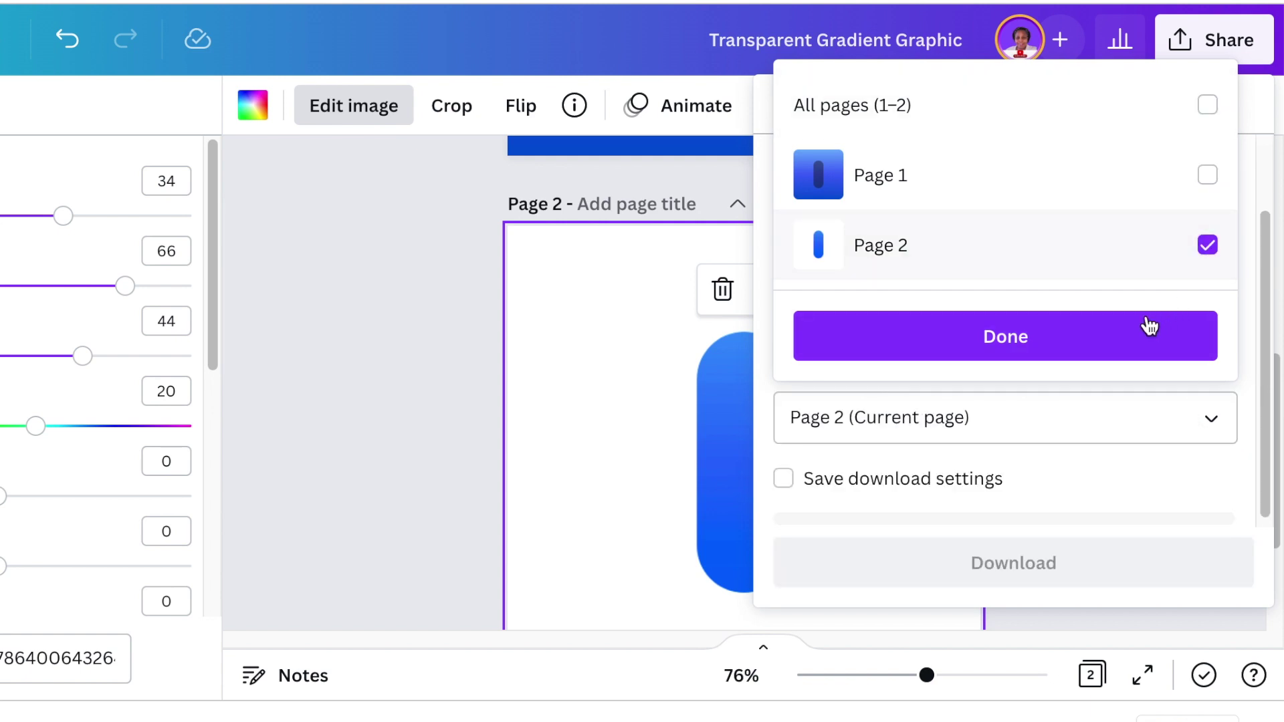
pyautogui.click(1147, 328)
pyautogui.click(1012, 562)
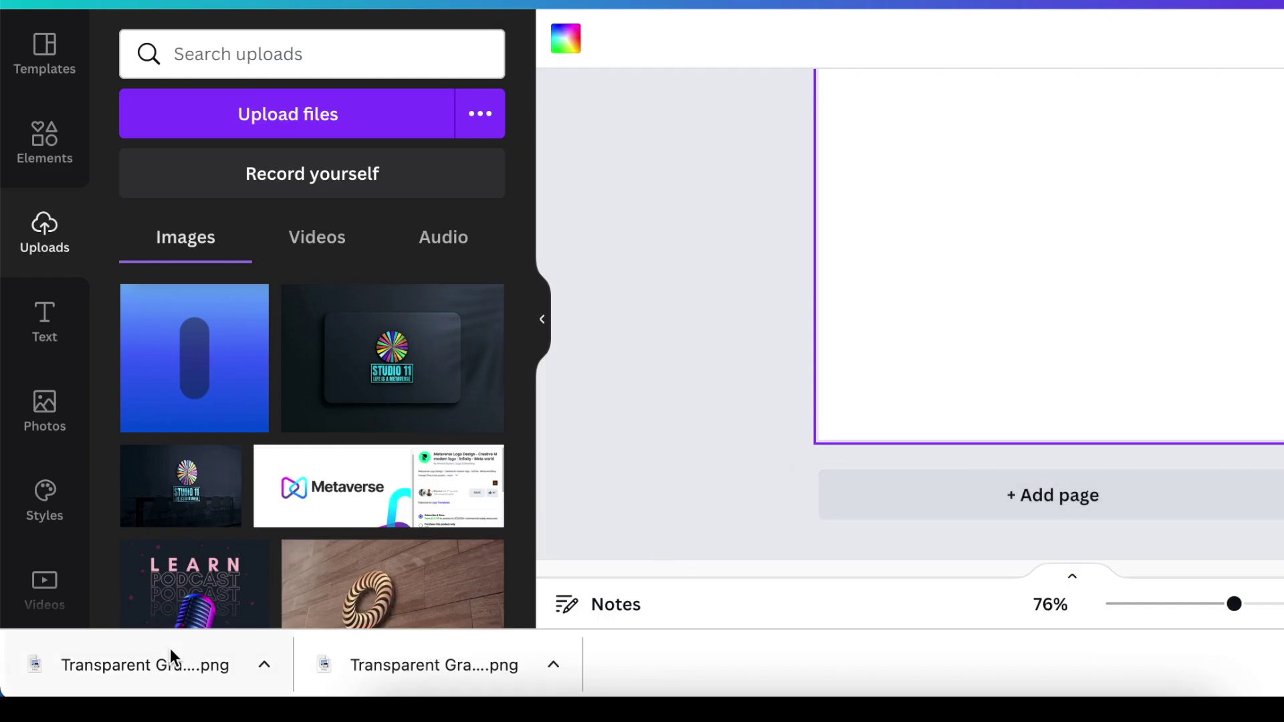
pyautogui.moveTo(170, 648); pyautogui.dragTo(702, 415)
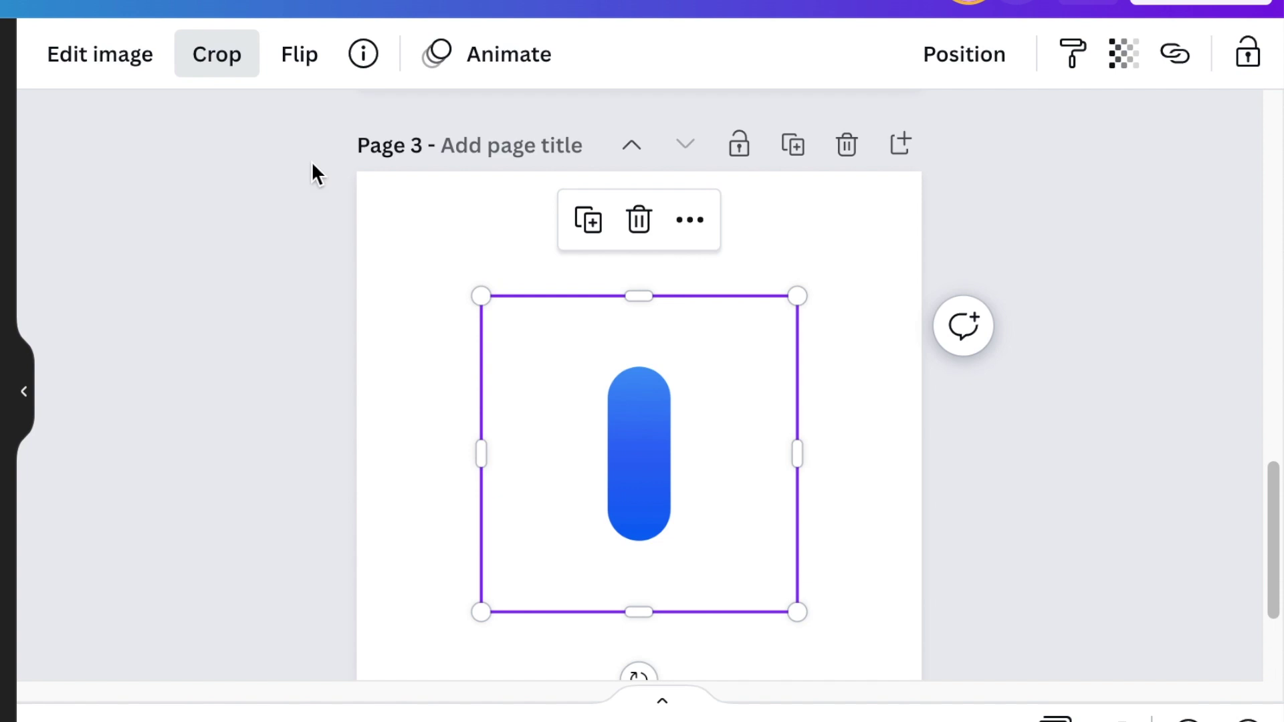
# Crop the pill image on page 3 tightly to the pill's edges
pyautogui.click(436, 47)
pyautogui.moveTo(478, 295); pyautogui.dragTo(602, 353)
pyautogui.moveTo(798, 612); pyautogui.dragTo(677, 543)
pyautogui.click(107, 55)
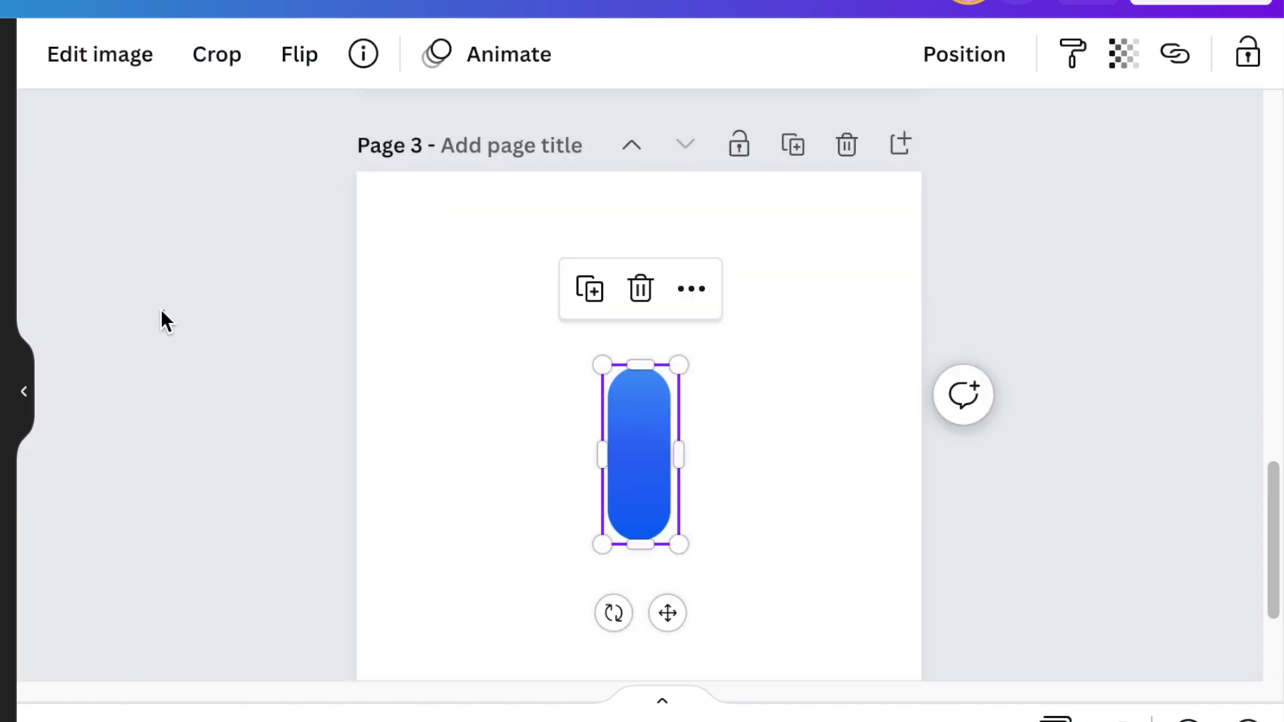
# Enlarge and reposition the pill, then duplicate it and shift the copy left into a V
pyautogui.moveTo(642, 459); pyautogui.dragTo(512, 394)
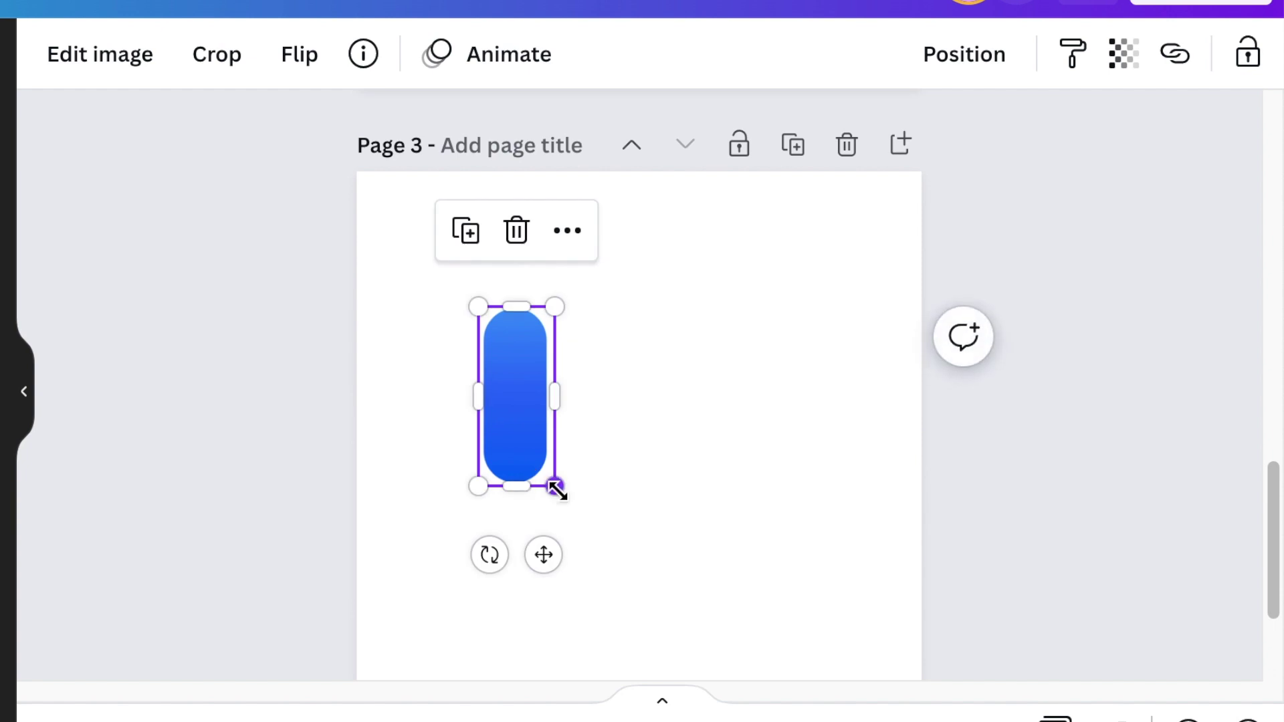
pyautogui.moveTo(555, 487); pyautogui.dragTo(587, 519)
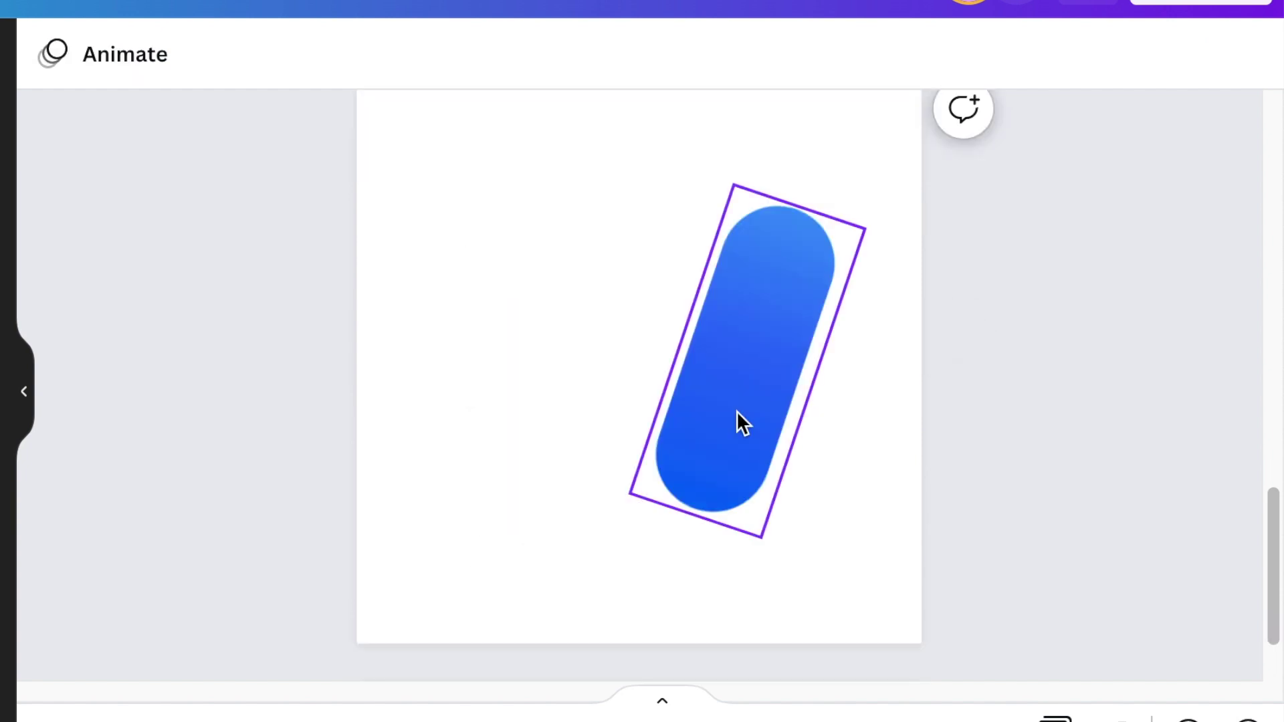
pyautogui.click(736, 410)
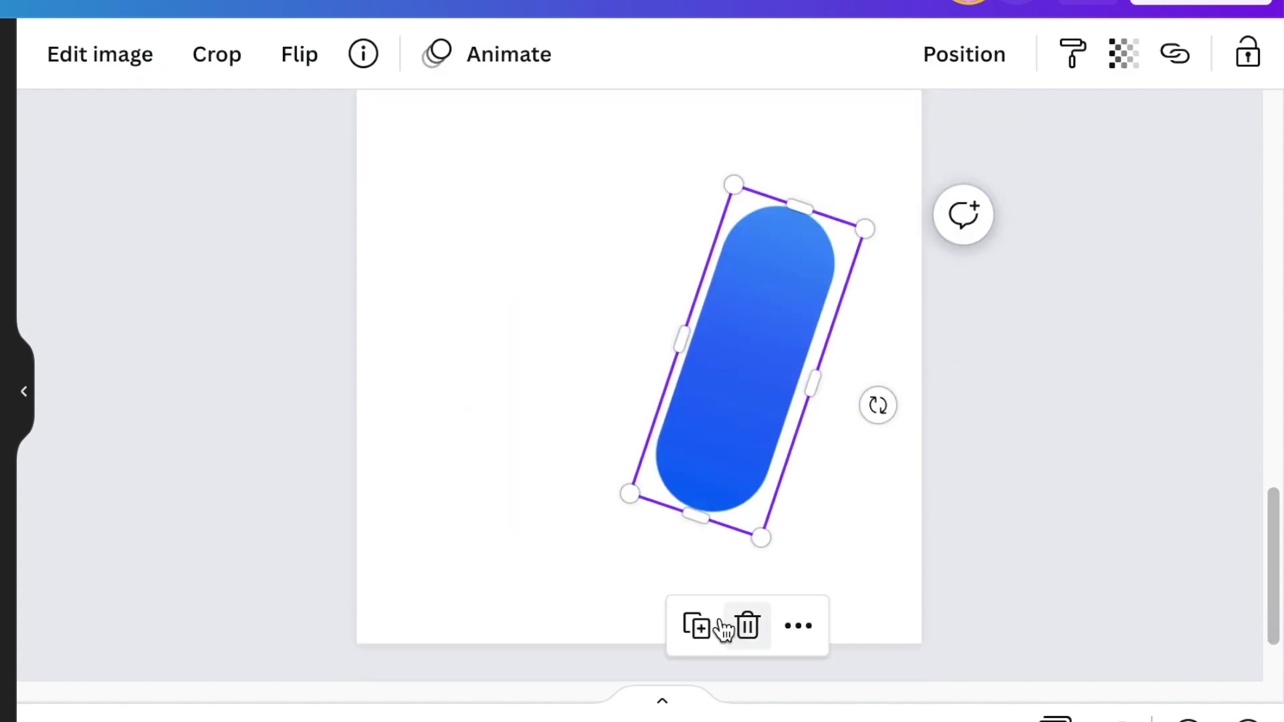
pyautogui.click(696, 625)
pyautogui.moveTo(739, 440); pyautogui.dragTo(519, 377)
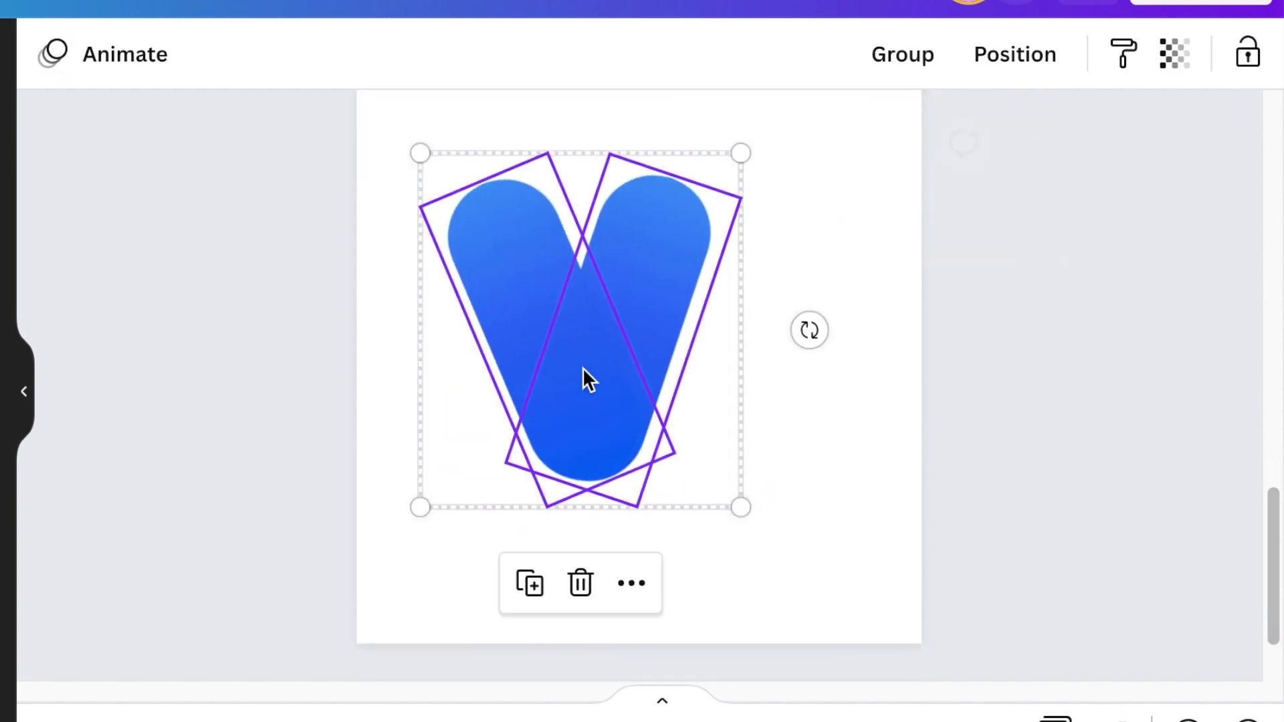
pyautogui.click(828, 440)
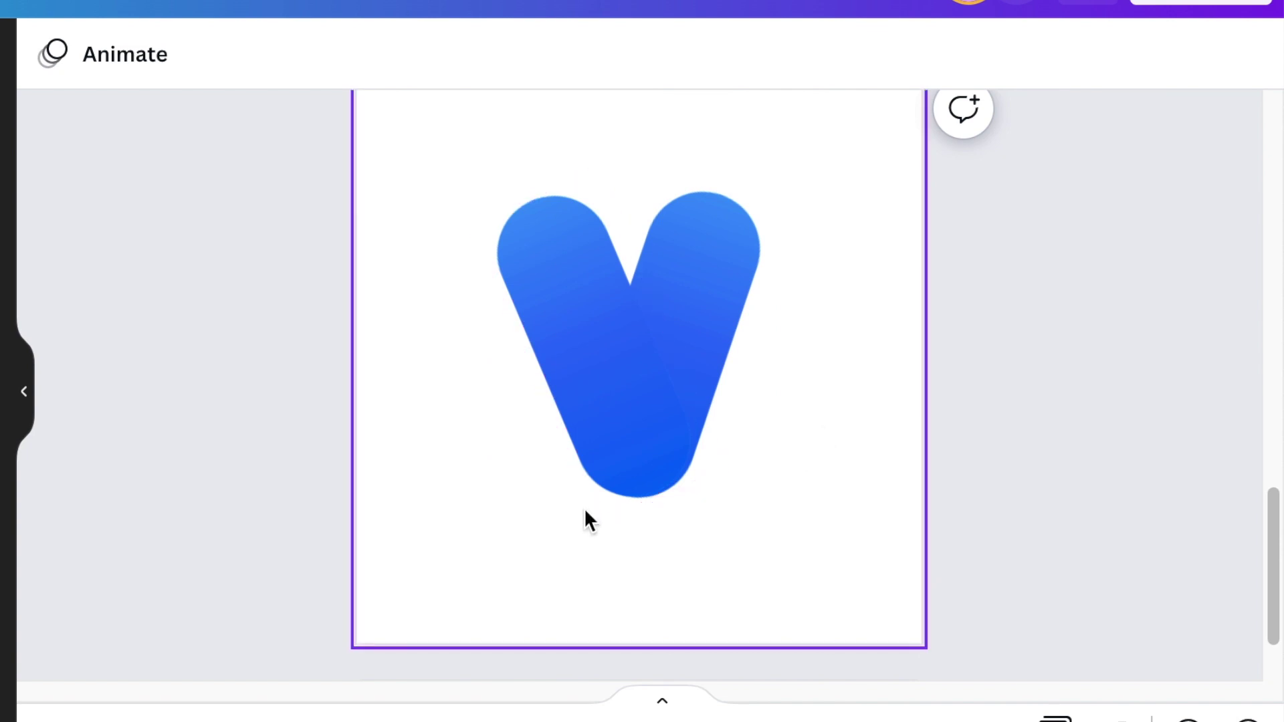